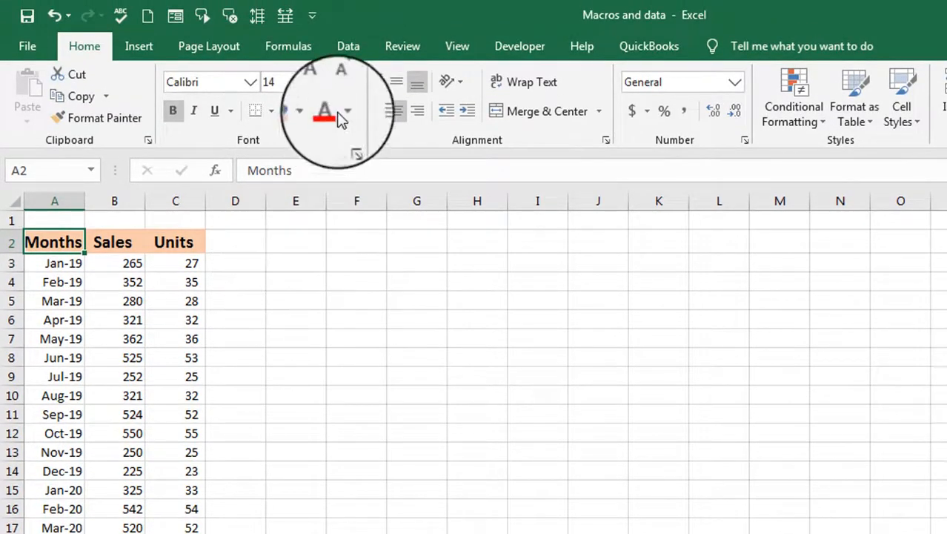
# Start a forecast sheet from the monthly data table and set the forecast end date to 12/31/2021.
pyautogui.click(347, 46)
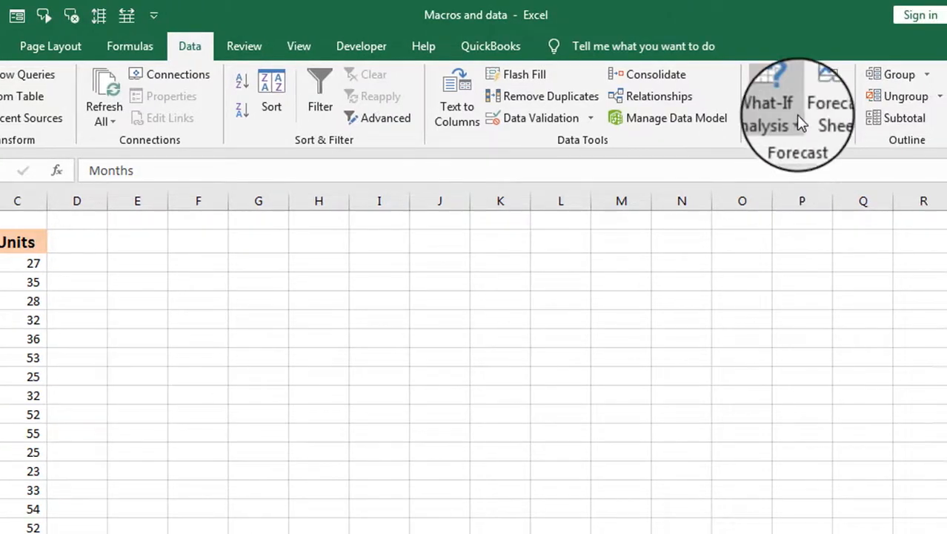
pyautogui.click(826, 88)
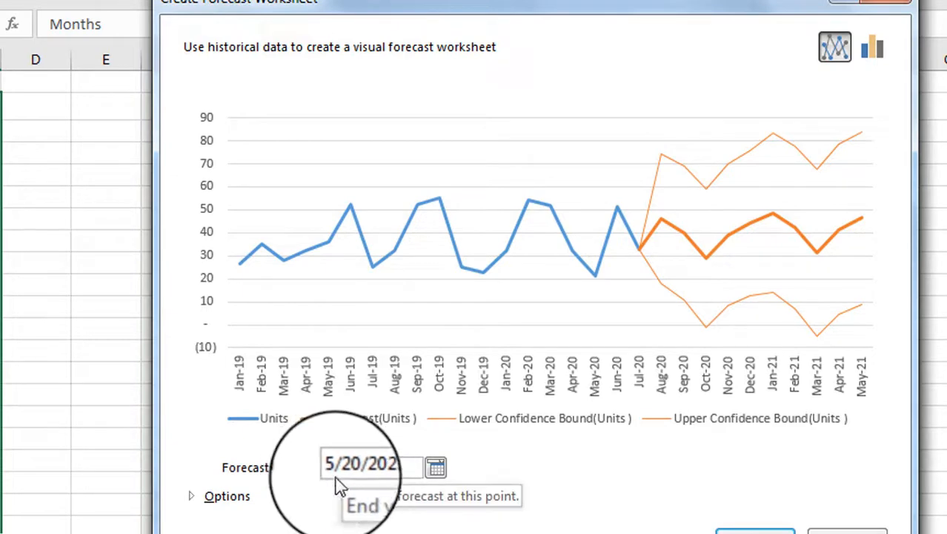
pyautogui.click(440, 473)
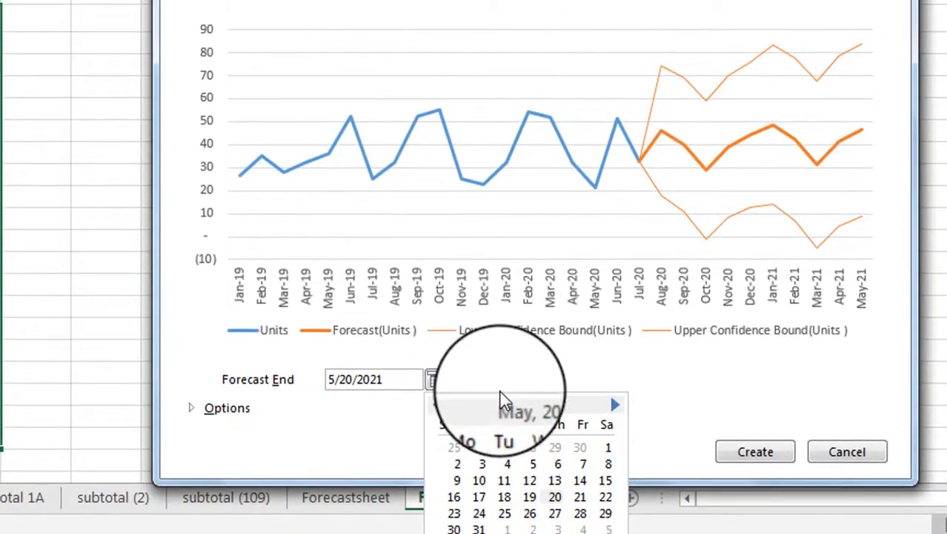
pyautogui.click(615, 406)
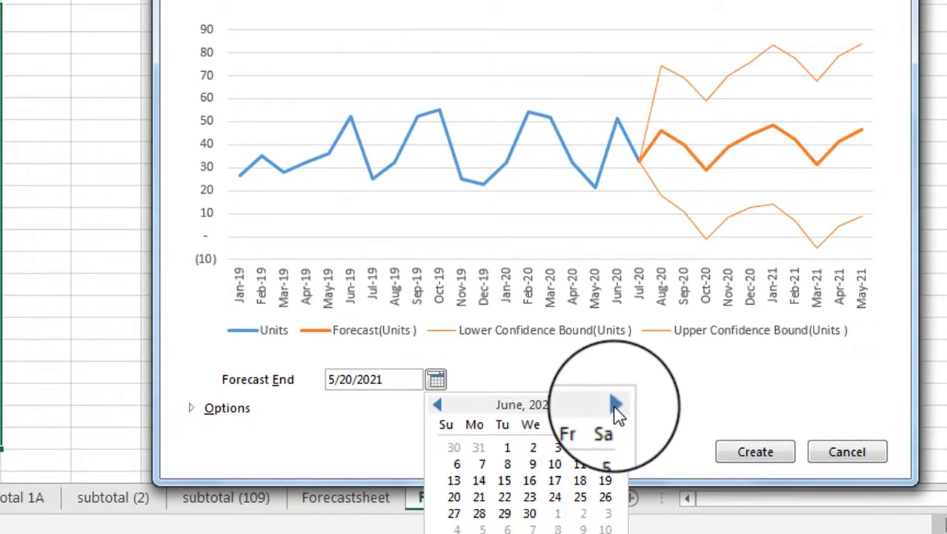
pyautogui.click(615, 406)
pyautogui.click(616, 406)
pyautogui.click(615, 407)
pyautogui.click(615, 406)
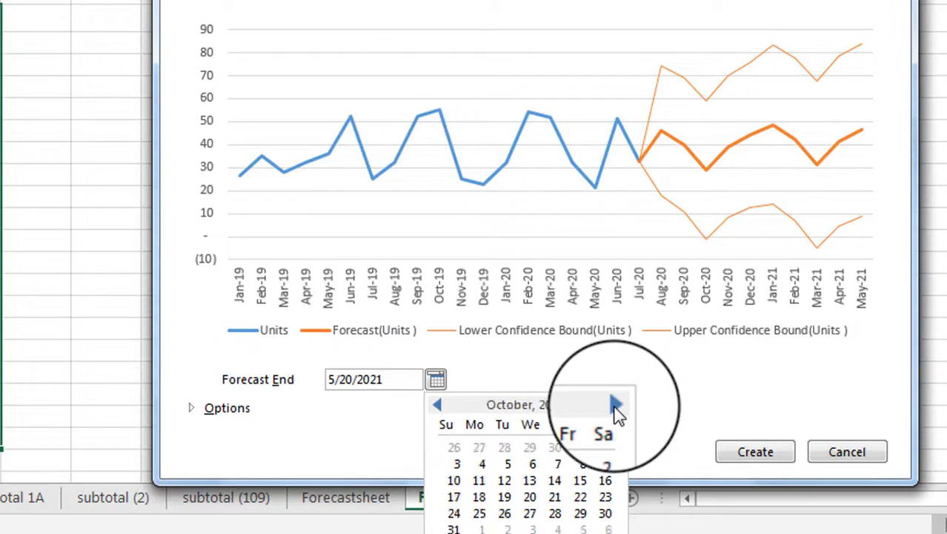
pyautogui.click(615, 406)
pyautogui.click(615, 407)
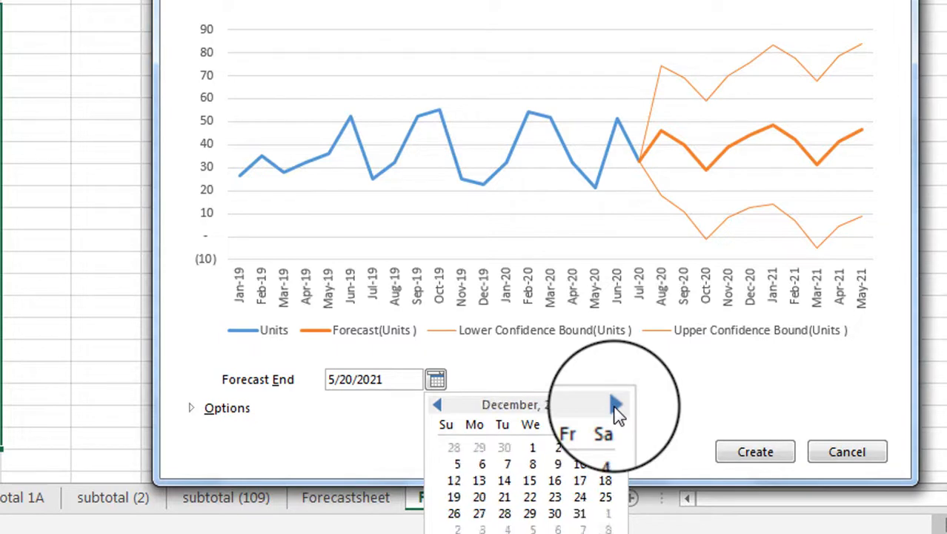
pyautogui.click(582, 519)
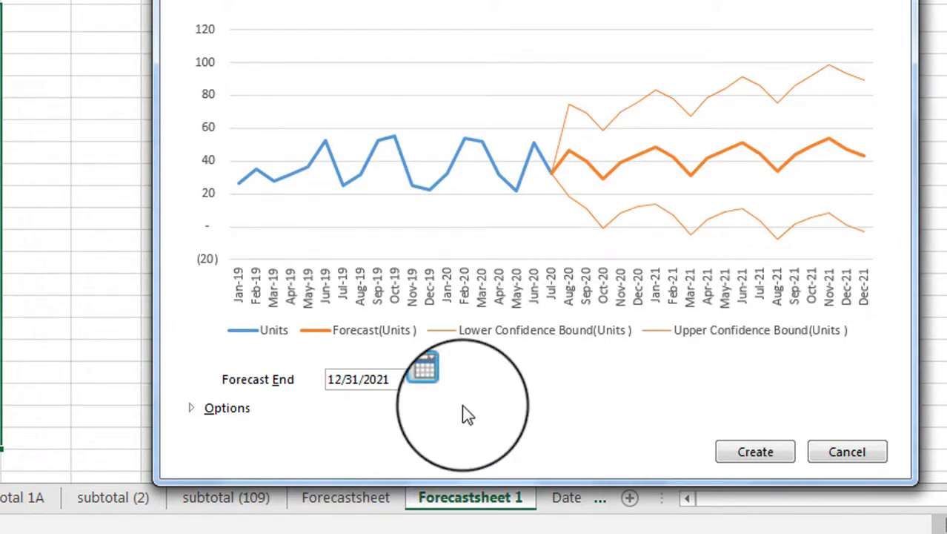
# Expand the forecast options and change the values range to the Sales column, B2:B21.
pyautogui.click(209, 413)
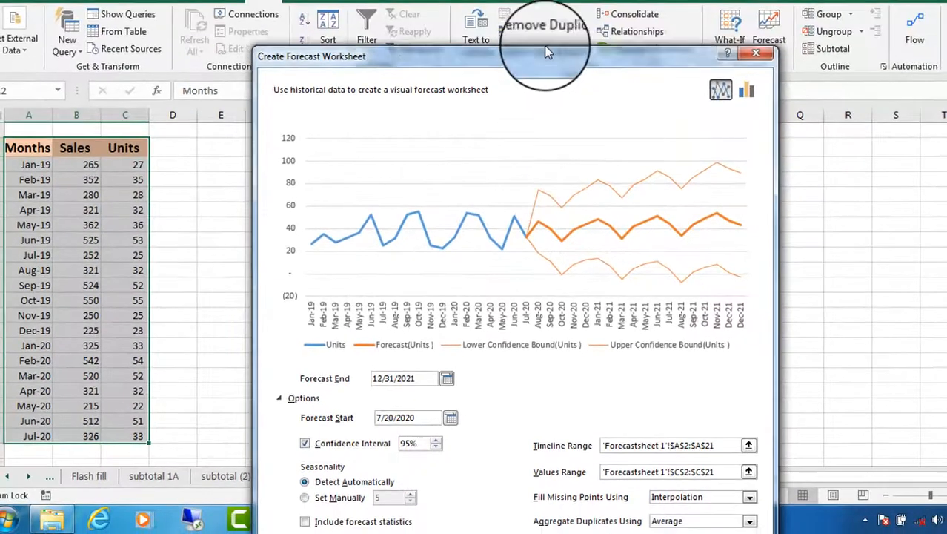
pyautogui.moveTo(547, 51); pyautogui.dragTo(534, 0)
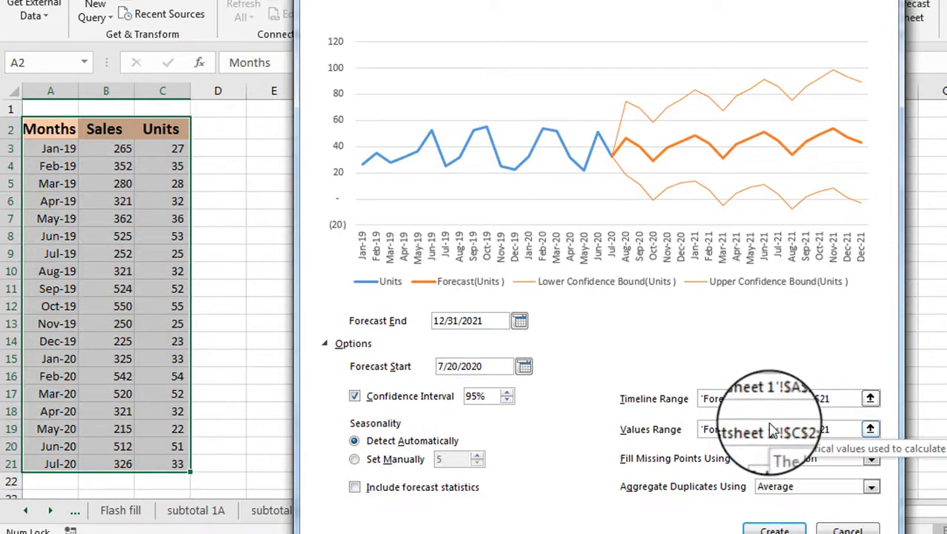
pyautogui.click(831, 430)
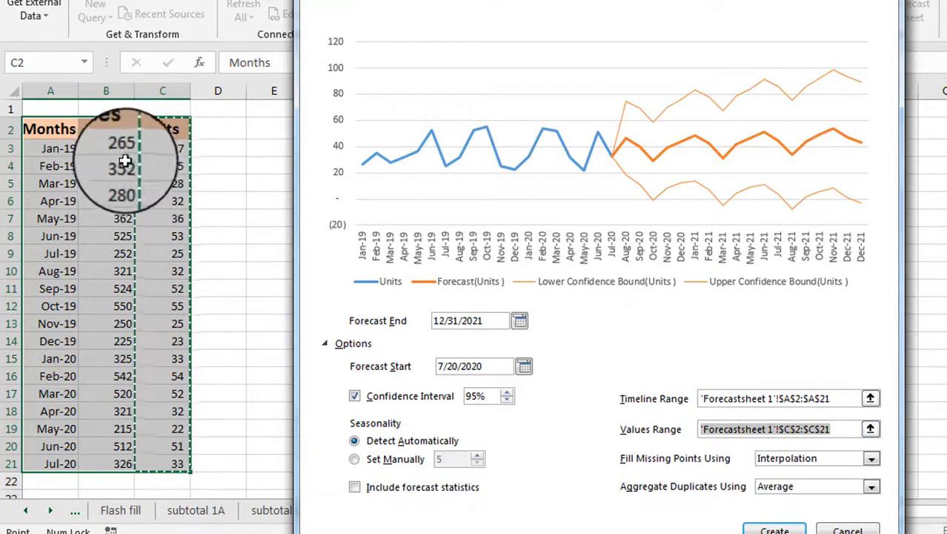
pyautogui.click(115, 131)
pyautogui.moveTo(114, 131); pyautogui.dragTo(111, 464)
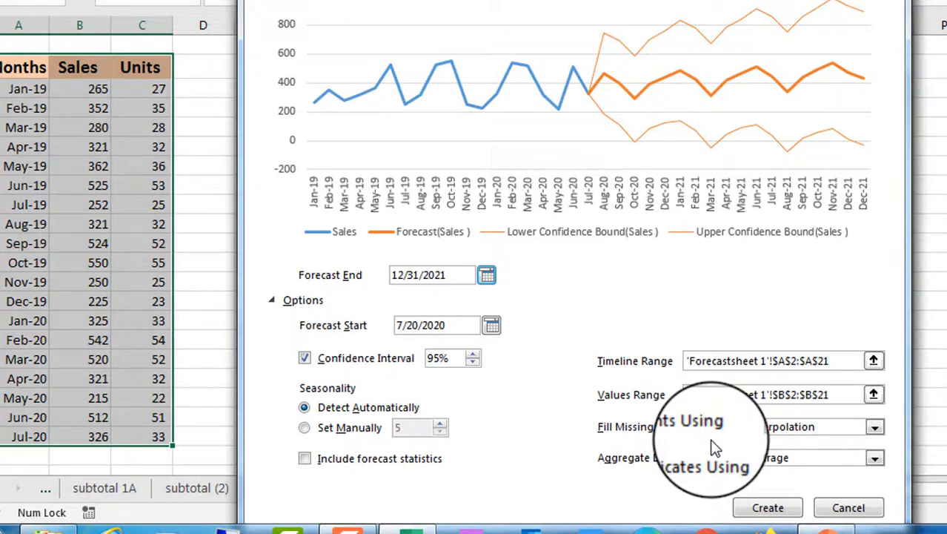
# Choose Interpolation for filling missing points and Average for aggregating duplicates.
pyautogui.click(875, 428)
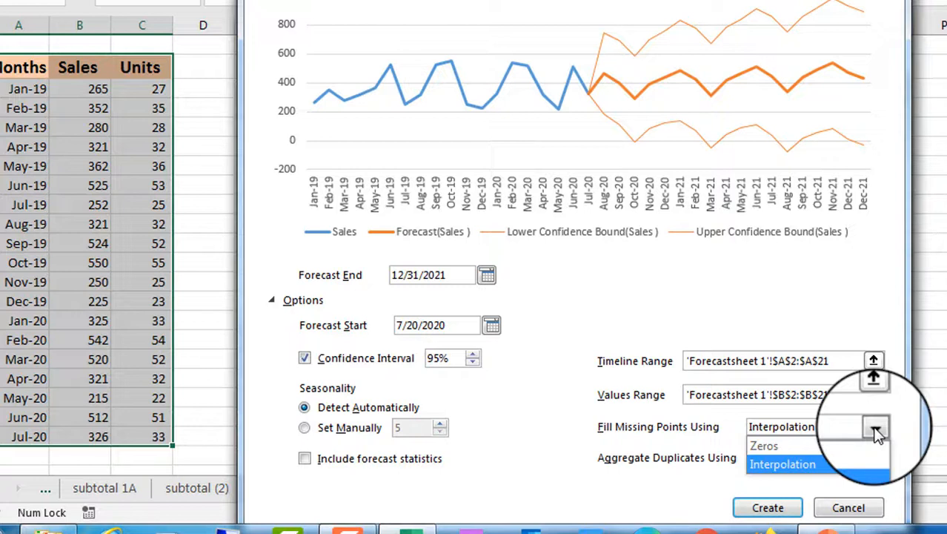
pyautogui.click(851, 467)
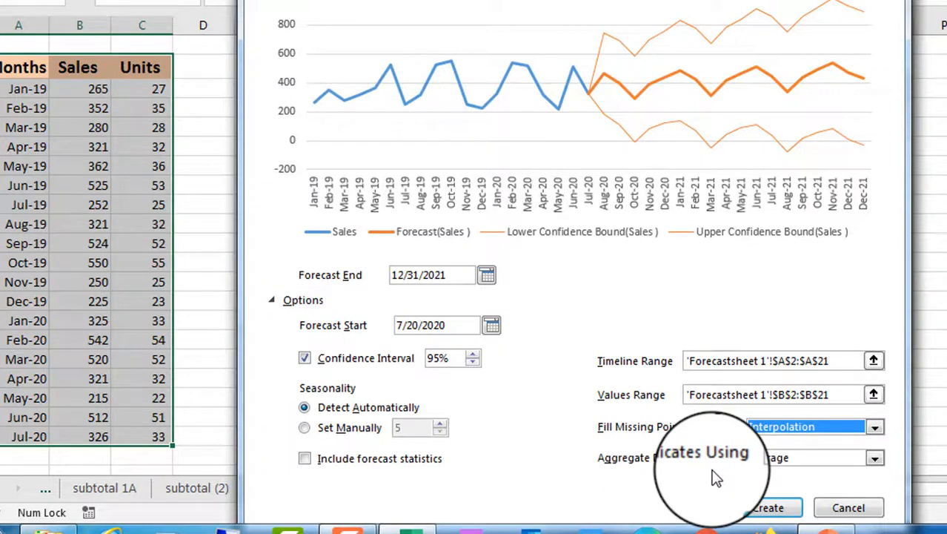
pyautogui.click(875, 459)
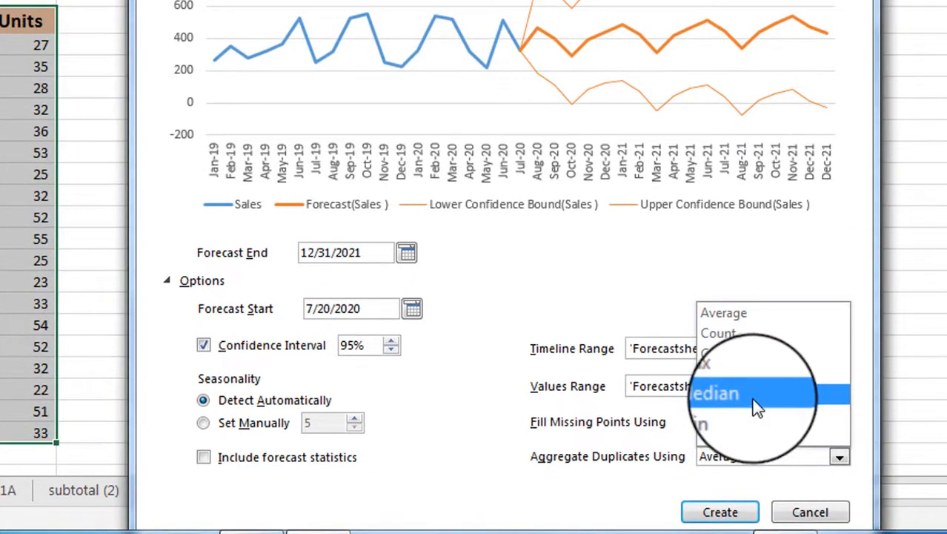
pyautogui.click(752, 311)
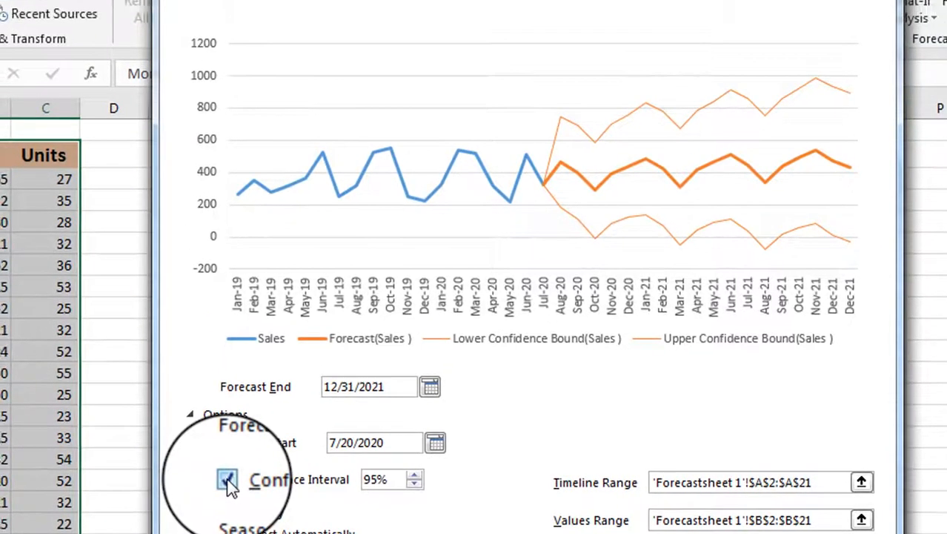
# Try the forecast preview without a confidence interval and with a 50% confidence interval.
pyautogui.click(228, 480)
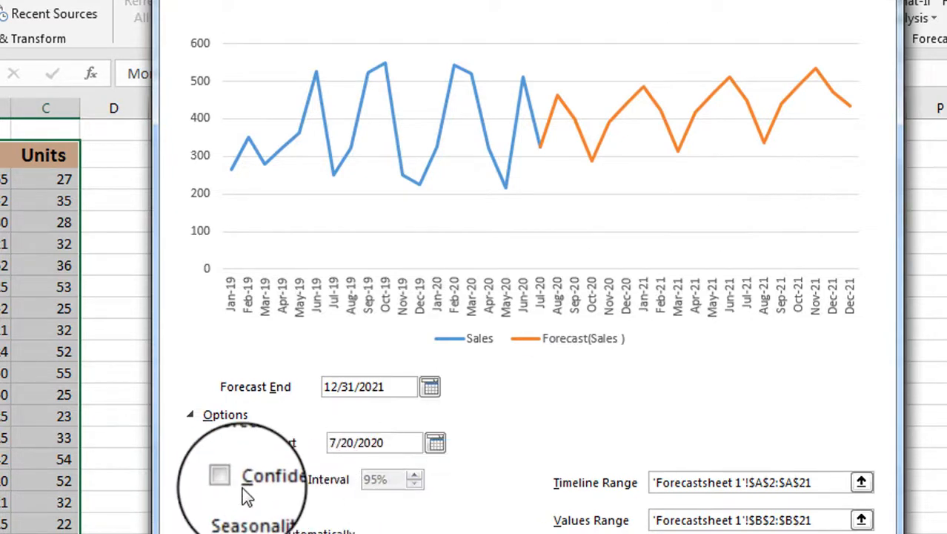
pyautogui.click(226, 478)
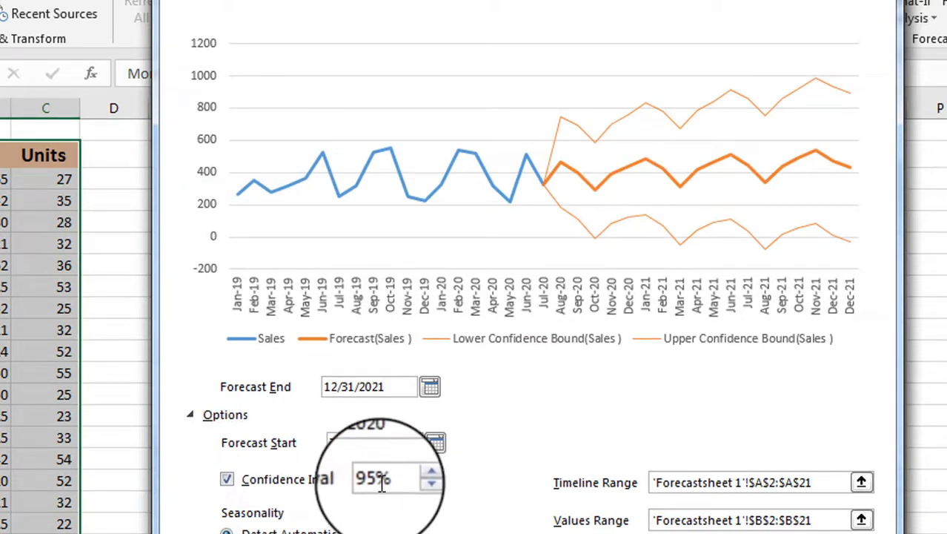
pyautogui.moveTo(378, 481); pyautogui.dragTo(358, 479)
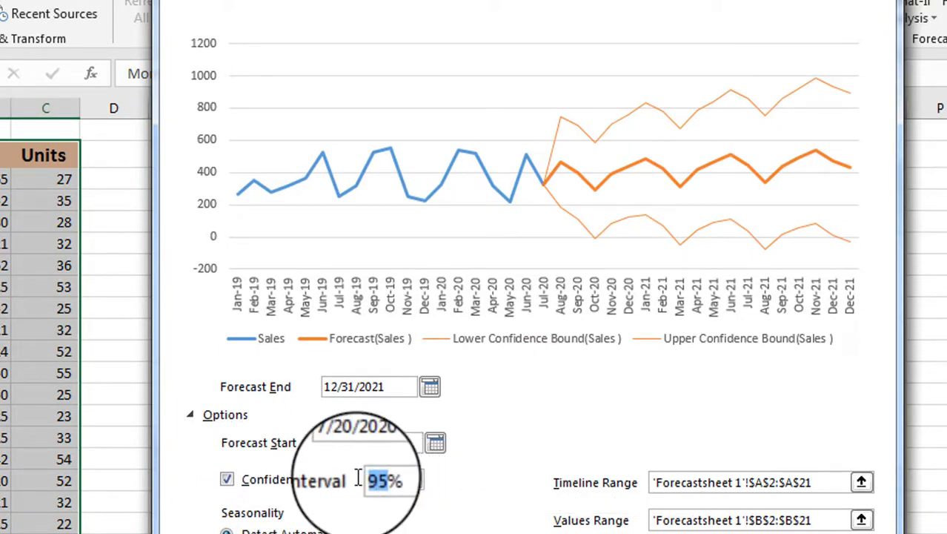
pyautogui.write('50')
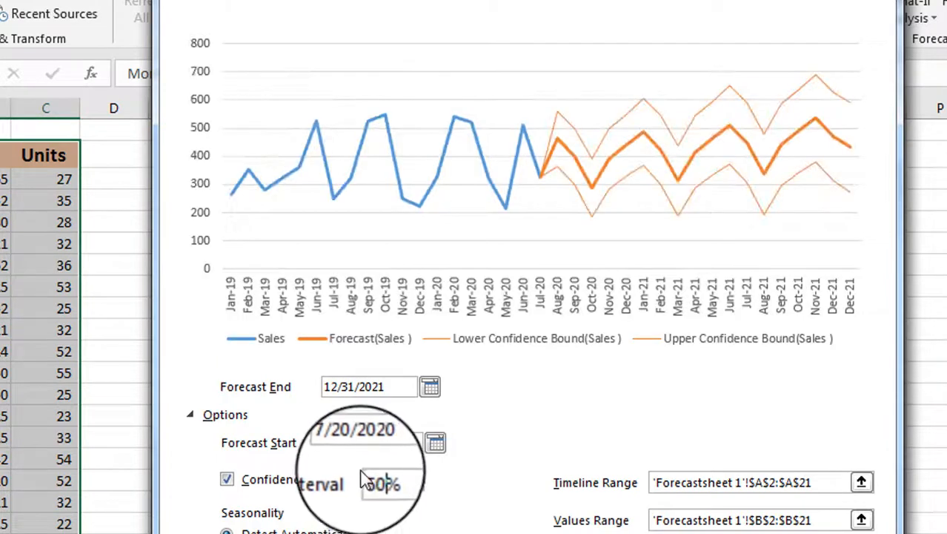
pyautogui.click(418, 480)
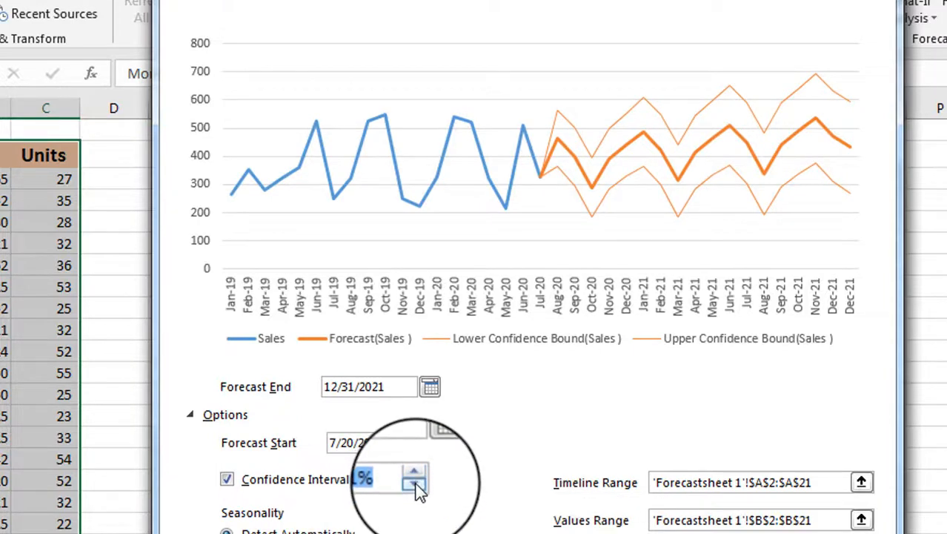
pyautogui.click(415, 486)
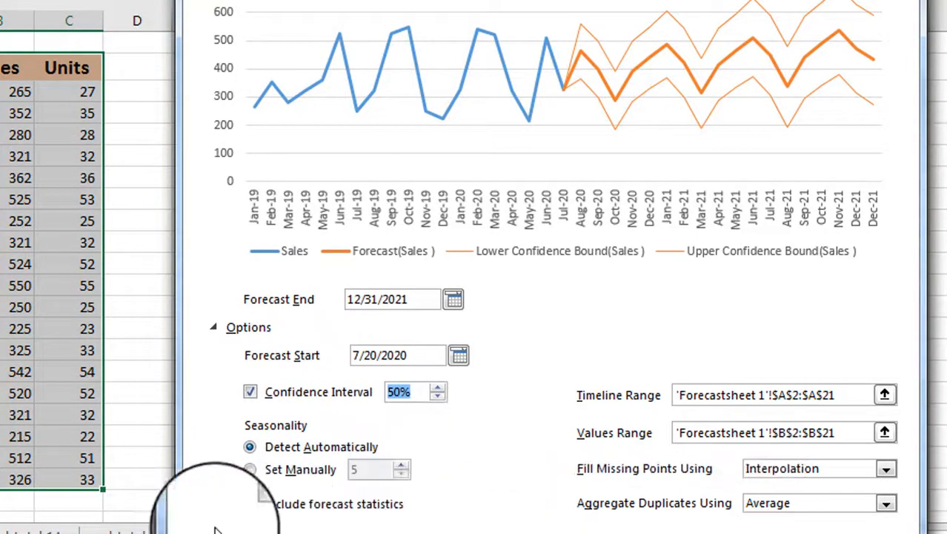
# Switch seasonality to manual, trying 0 and settling on 12.
pyautogui.click(251, 472)
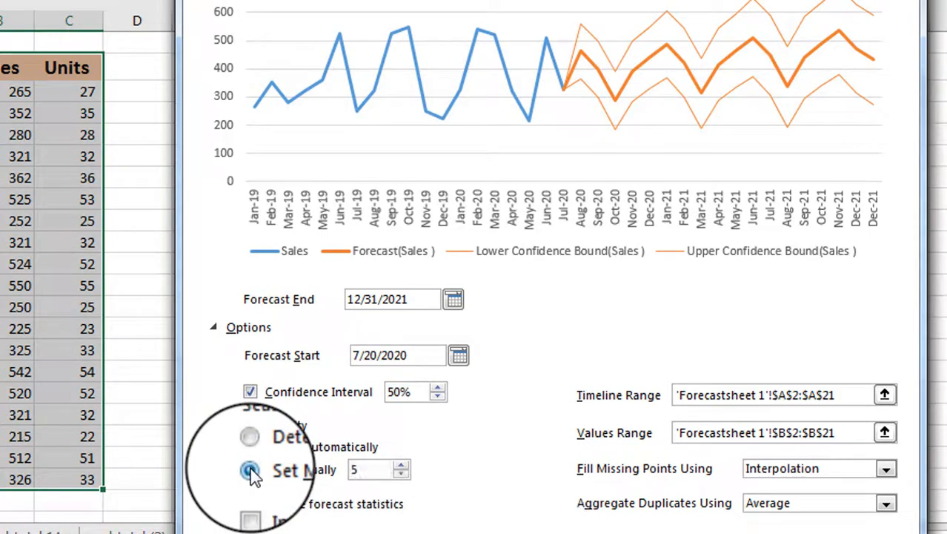
pyautogui.doubleClick(353, 469)
pyautogui.write('0')
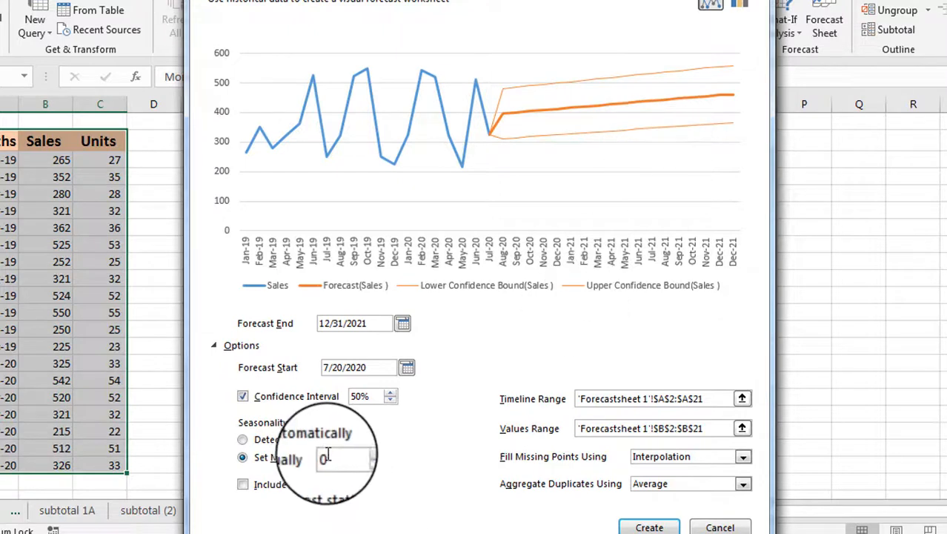
pyautogui.moveTo(332, 457); pyautogui.dragTo(317, 460)
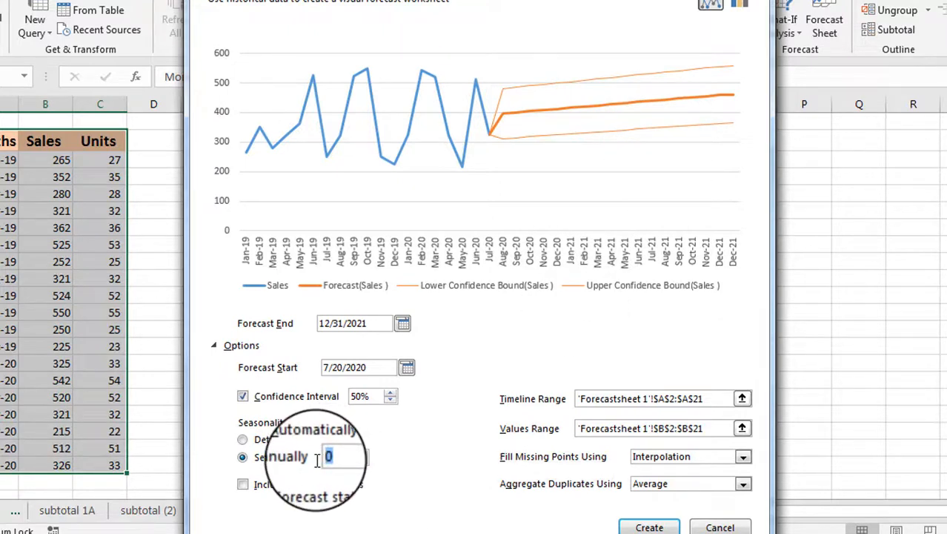
pyautogui.write('12')
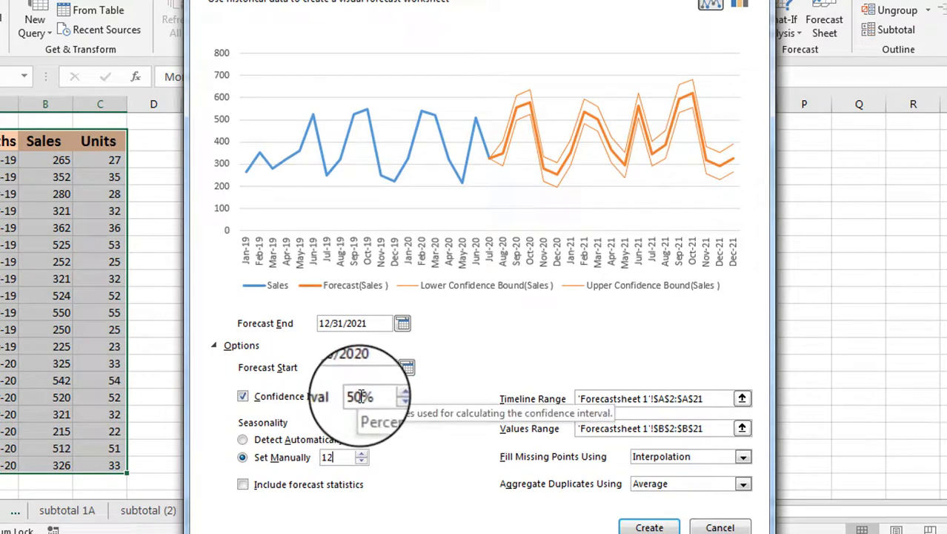
# Set the confidence interval to 95% and include the forecast statistics.
pyautogui.moveTo(360, 396); pyautogui.dragTo(350, 397)
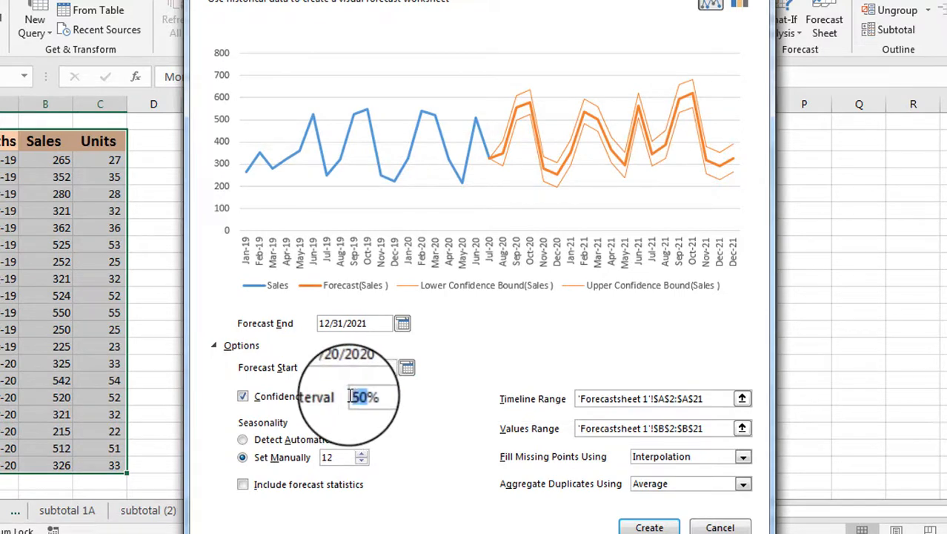
pyautogui.write('95')
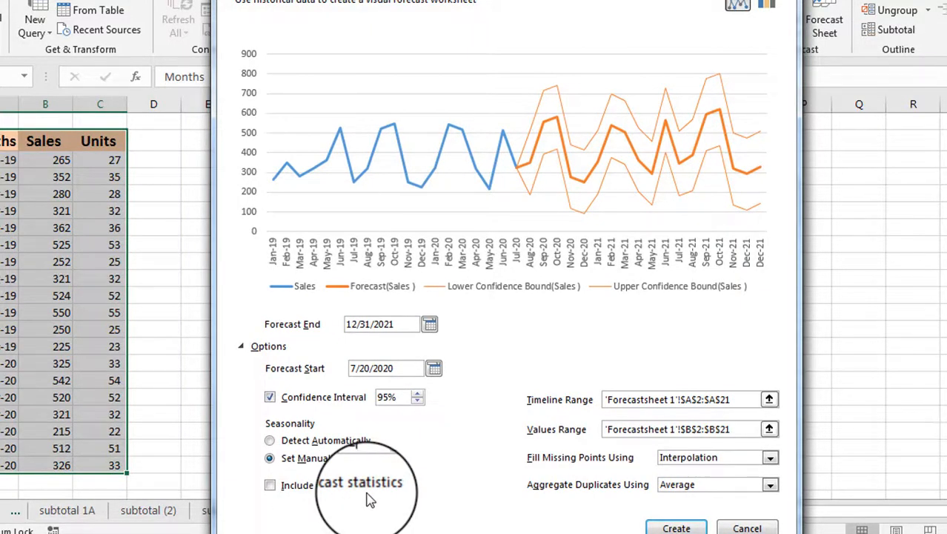
pyautogui.click(270, 485)
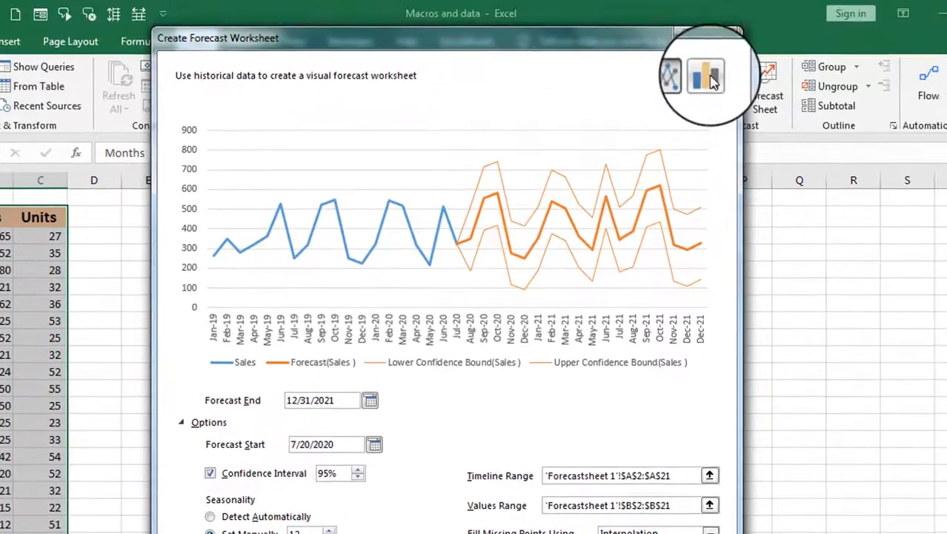
# Preview the forecast as a column chart and create the forecast worksheet with the line chart instead.
pyautogui.click(708, 78)
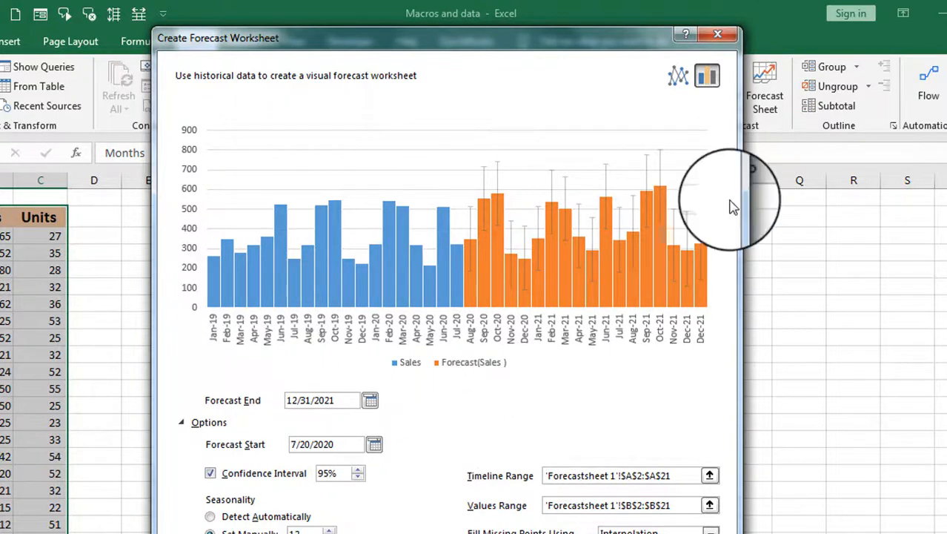
pyautogui.click(680, 80)
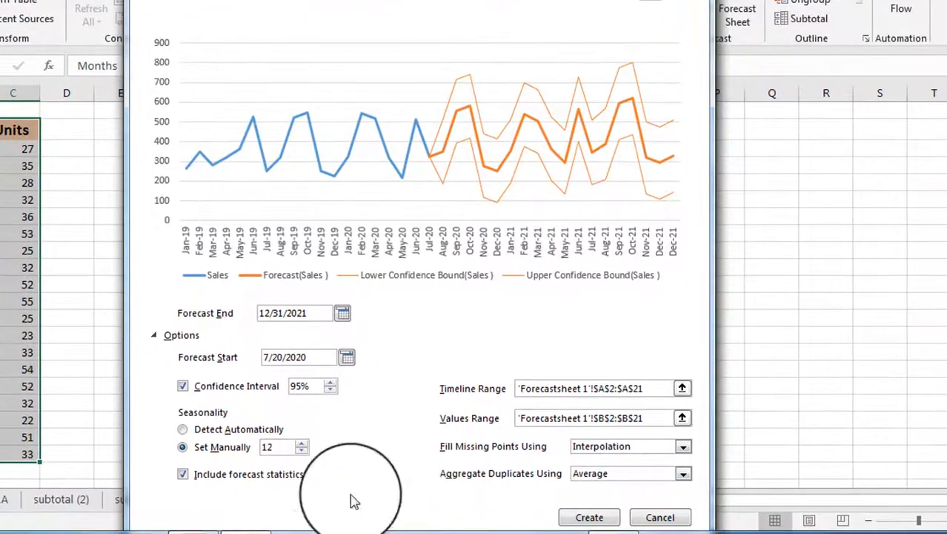
pyautogui.click(590, 519)
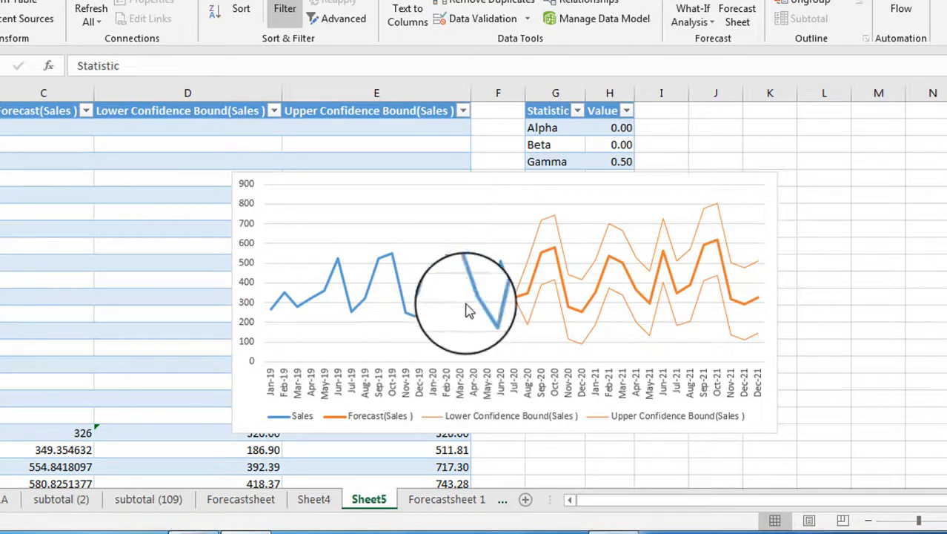
# Move the forecast chart off the forecast table to below the statistics table, and review the forecast rows from Aug-20 onward.
pyautogui.click(470, 220)
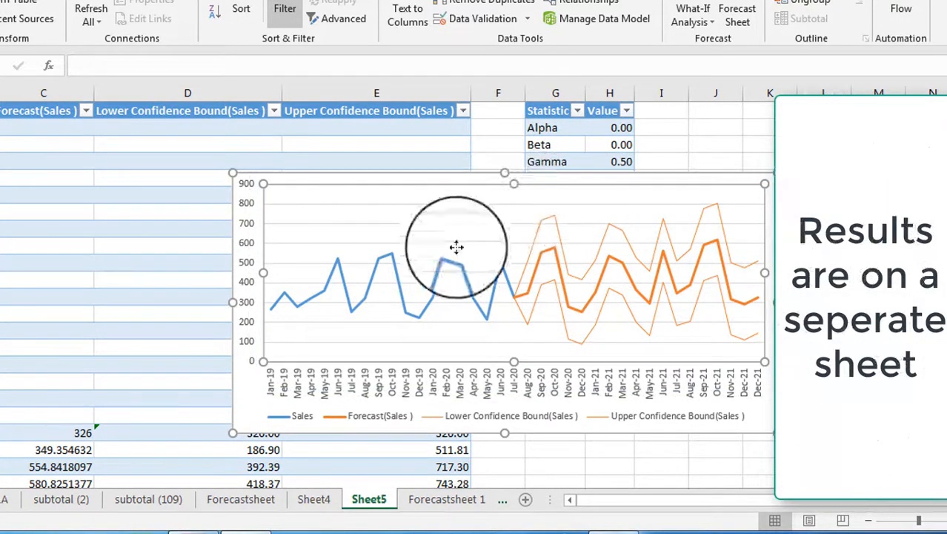
pyautogui.moveTo(381, 181); pyautogui.dragTo(718, 220)
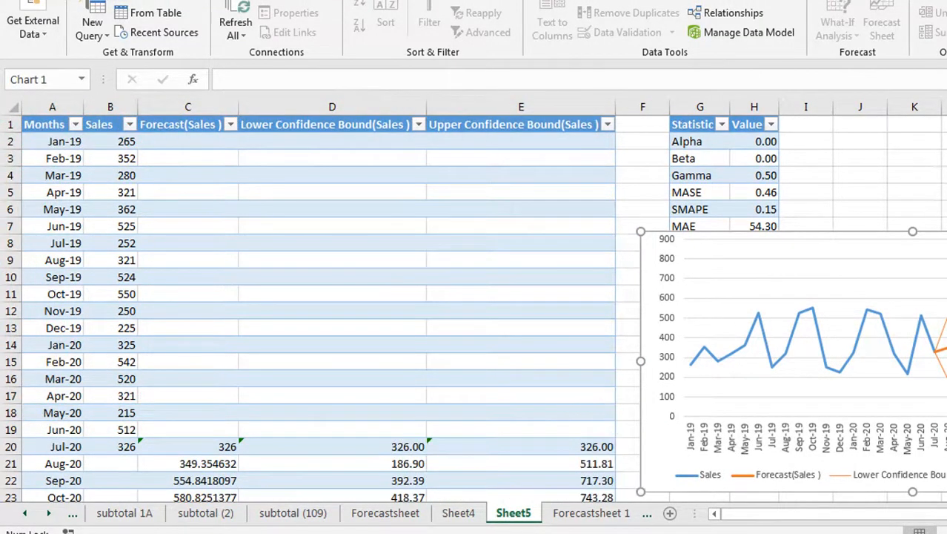
pyautogui.scroll(-2, 474, 296)
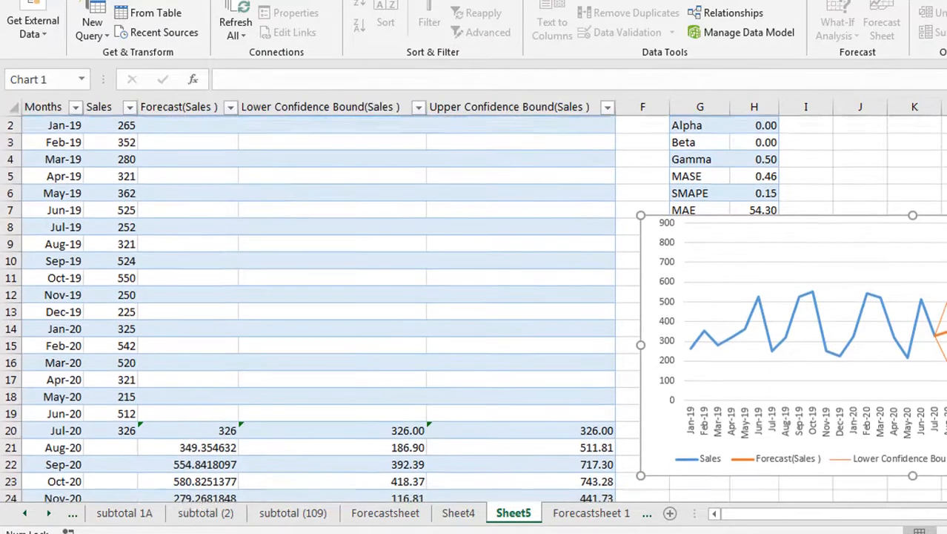
pyautogui.scroll(-2, 474, 297)
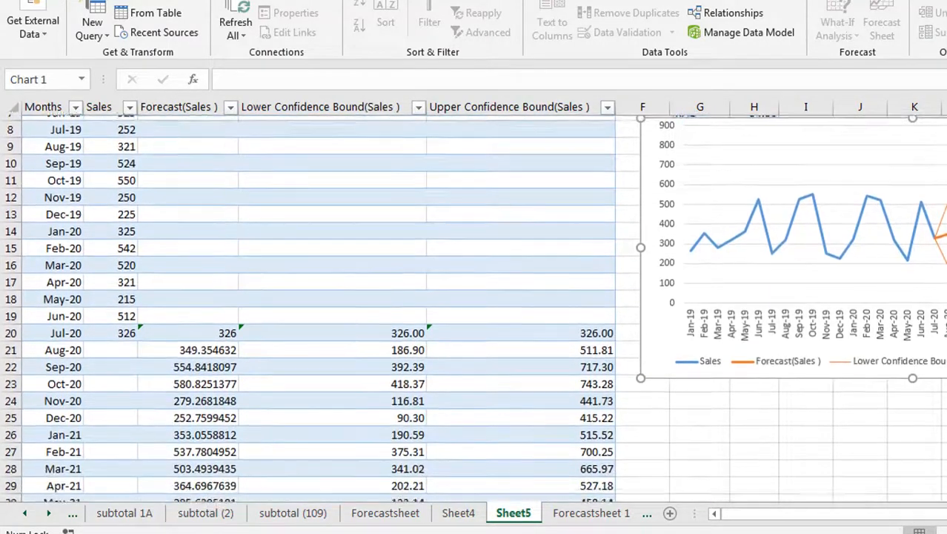
# Format the forecast and confidence bound values from Aug-20 to Dec-21 (C21:E38) in comma style with no decimals.
pyautogui.scroll(-2, 474, 296)
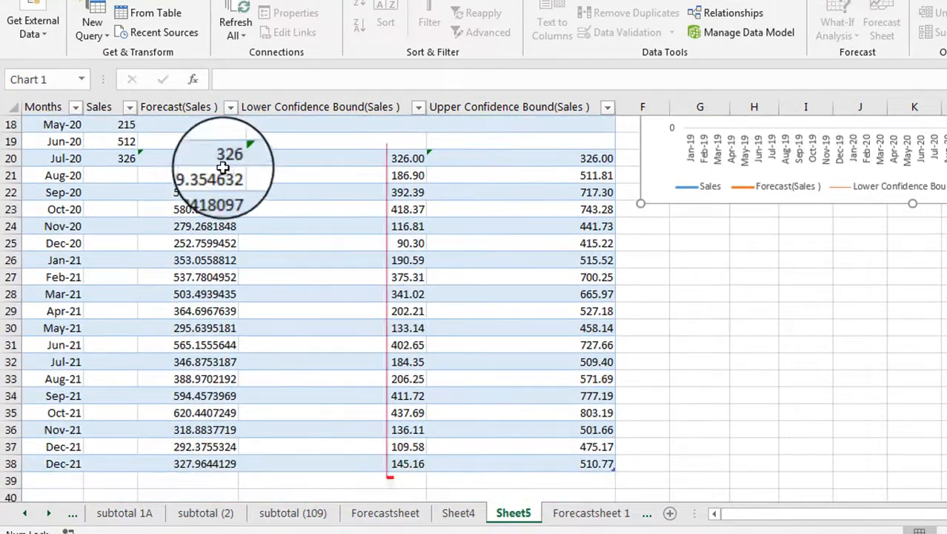
pyautogui.moveTo(211, 175); pyautogui.dragTo(518, 461)
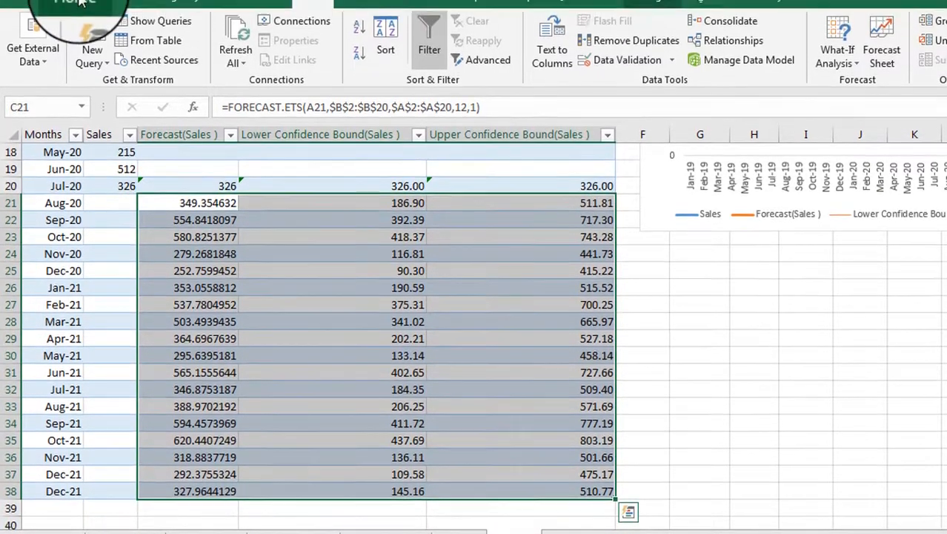
pyautogui.click(76, 41)
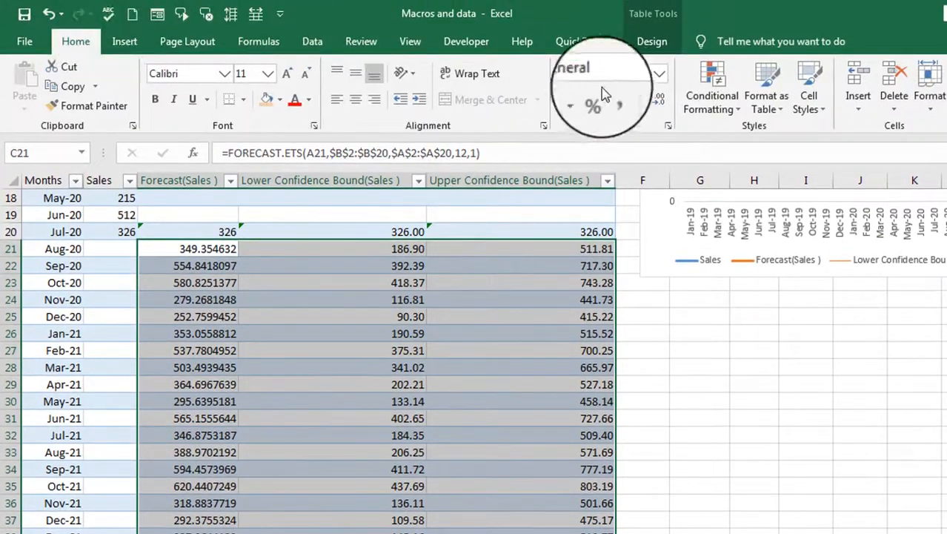
pyautogui.click(612, 105)
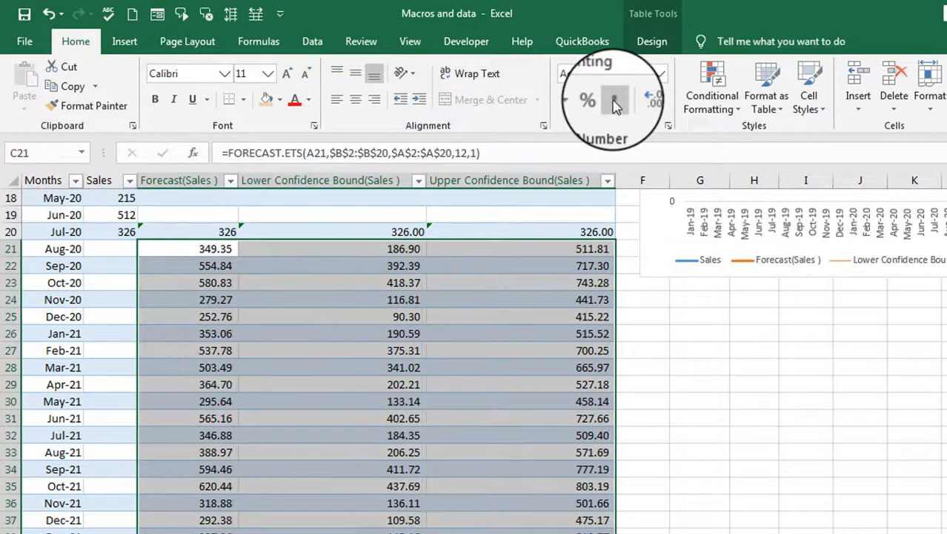
pyautogui.click(659, 100)
pyautogui.click(660, 100)
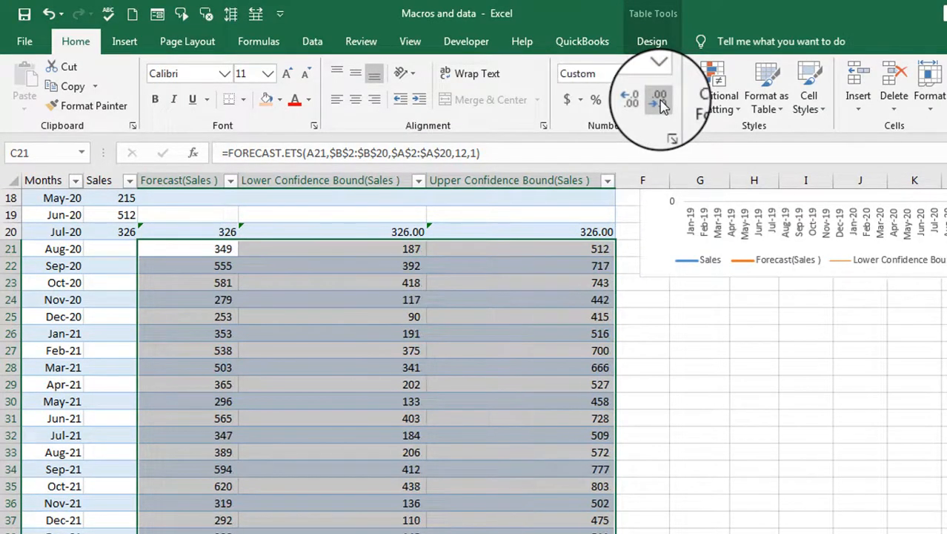
pyautogui.click(662, 327)
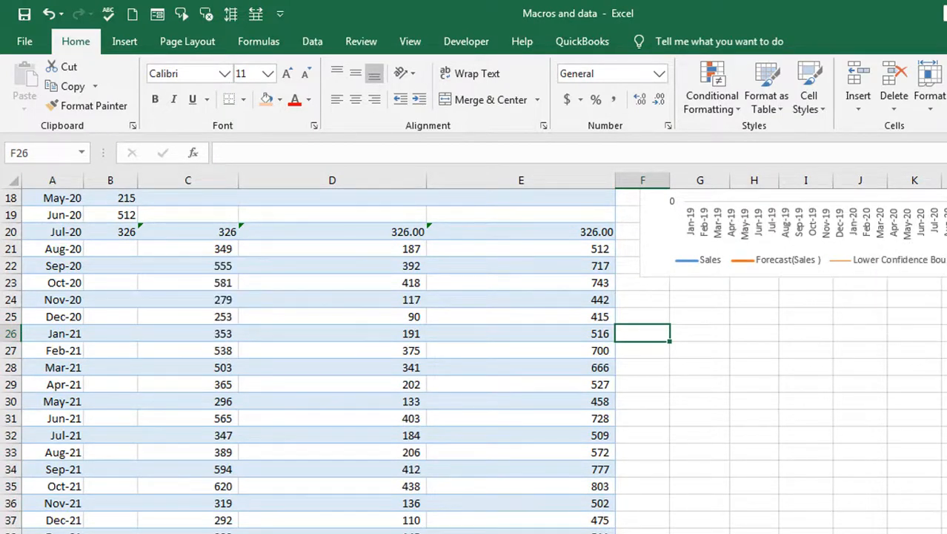
# Move the forecast chart from Sheet5 to a new chart sheet named Chart1.
pyautogui.scroll(6, 475, 361)
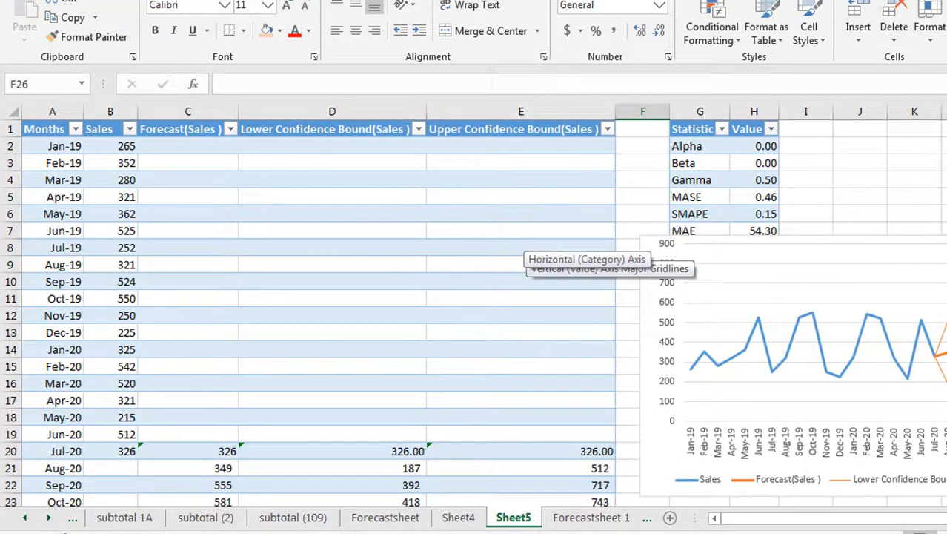
pyautogui.scroll(-2, 473, 313)
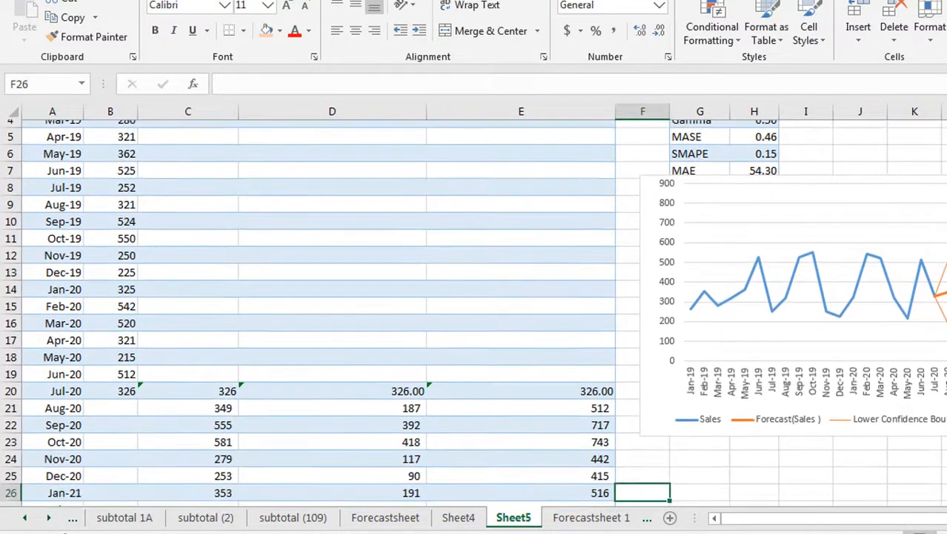
pyautogui.scroll(-2, 472, 314)
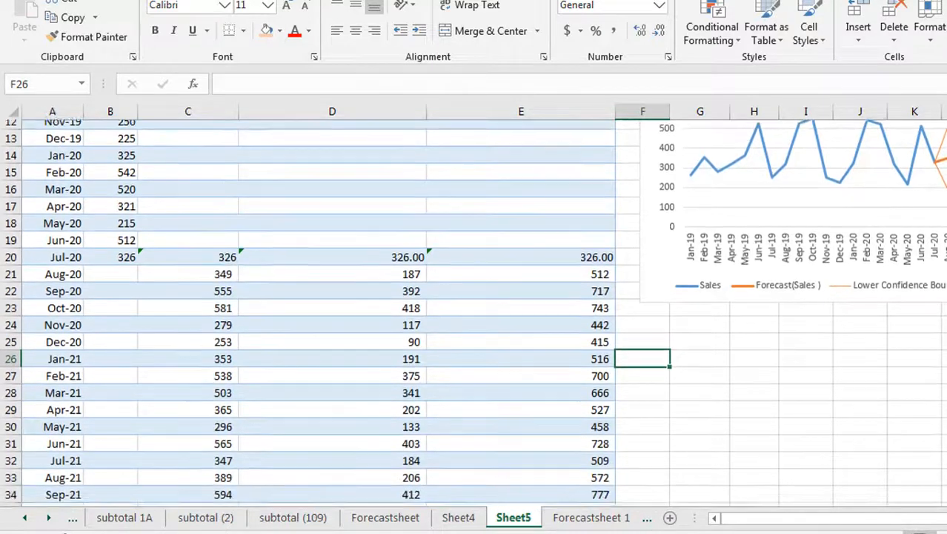
pyautogui.scroll(-1, 473, 313)
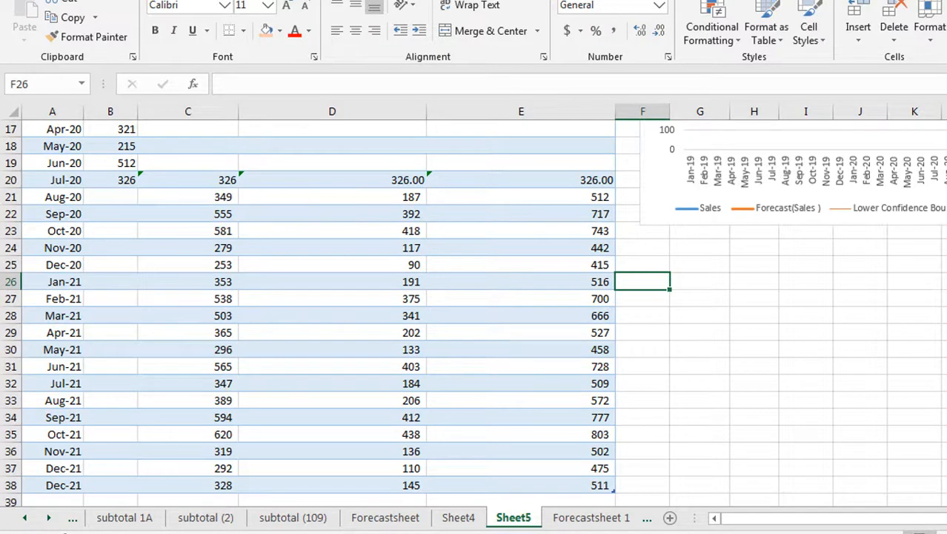
pyautogui.scroll(5, 475, 311)
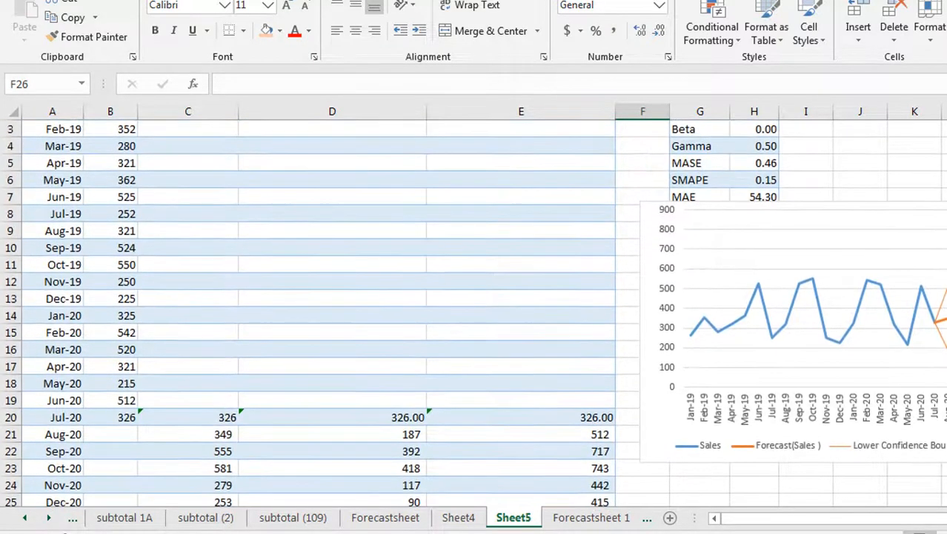
pyautogui.hscroll(5, 698, 265)
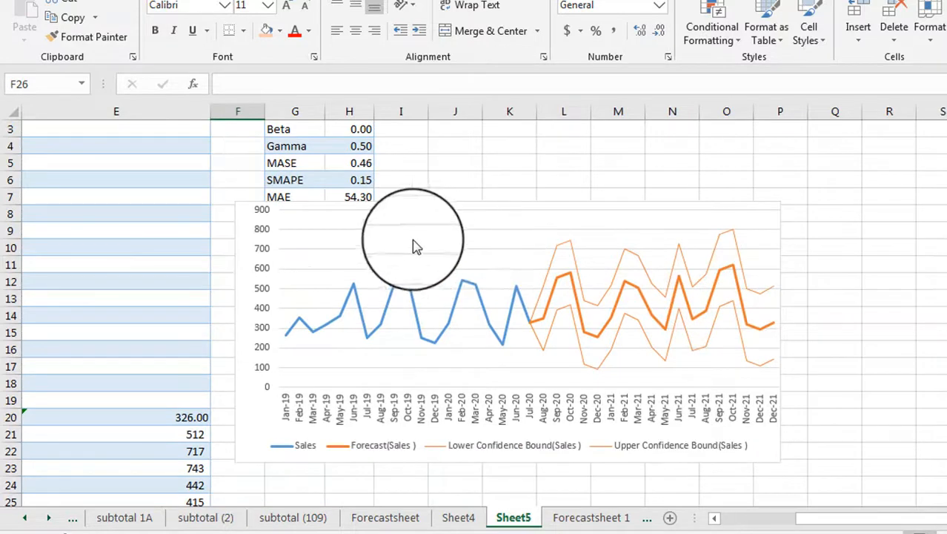
pyautogui.click(263, 399)
pyautogui.rightClick(264, 400)
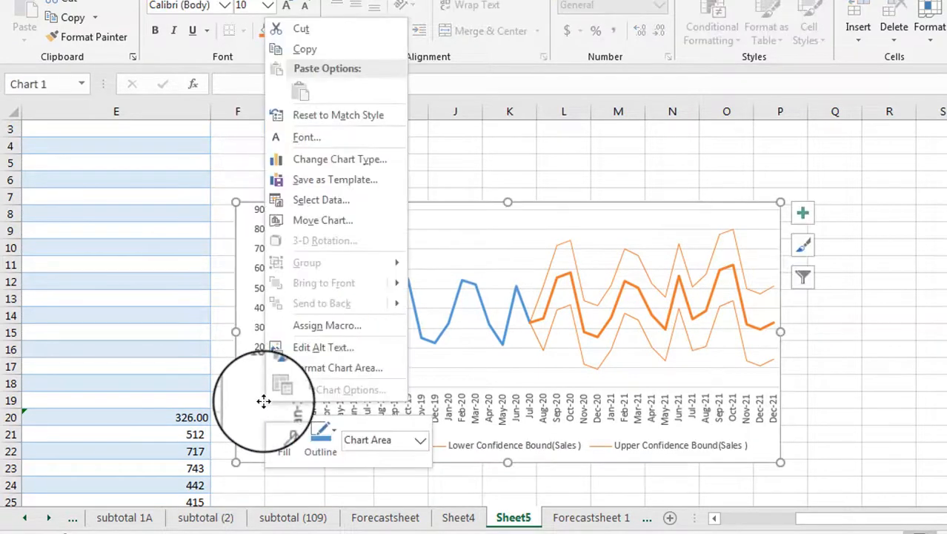
pyautogui.click(338, 226)
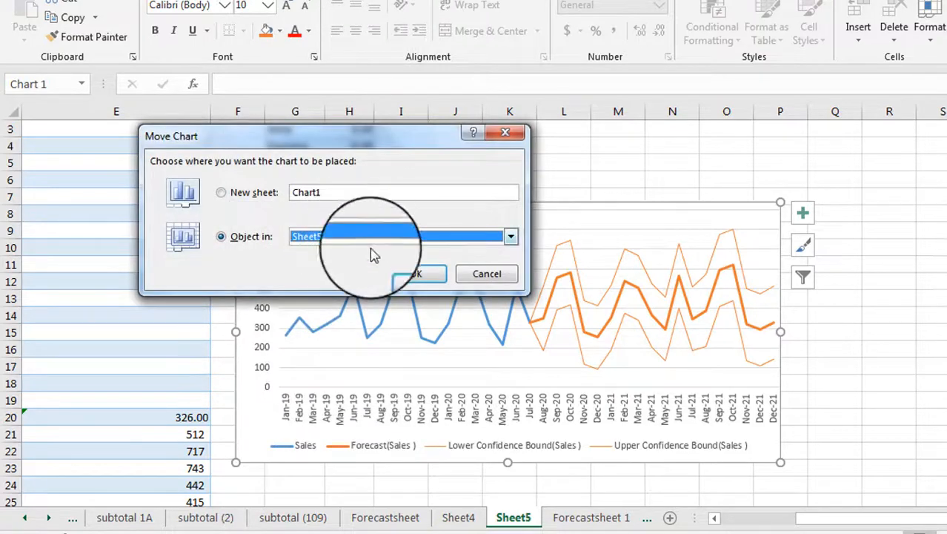
pyautogui.click(416, 273)
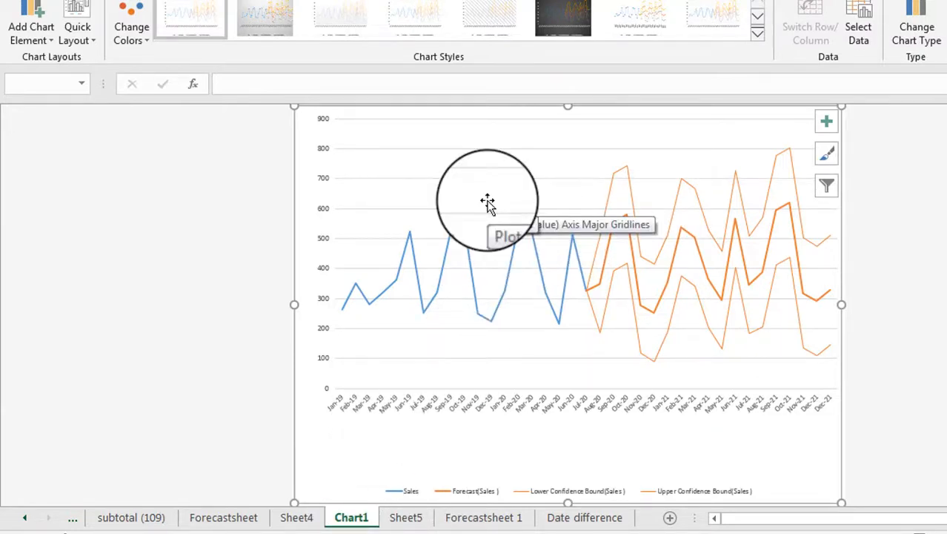
# Add a chart title to the forecast chart and change its text to "Sales Forcast".
pyautogui.click(828, 122)
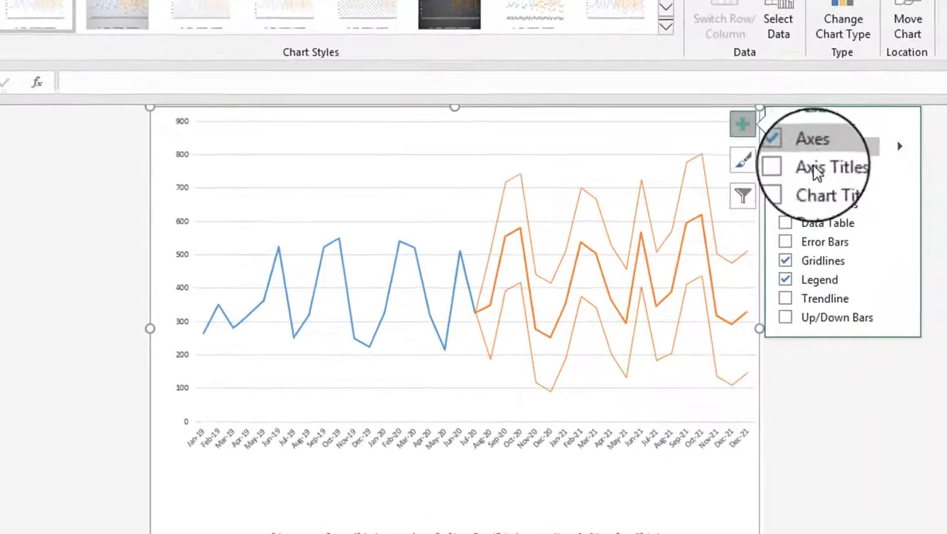
pyautogui.click(756, 189)
pyautogui.click(426, 125)
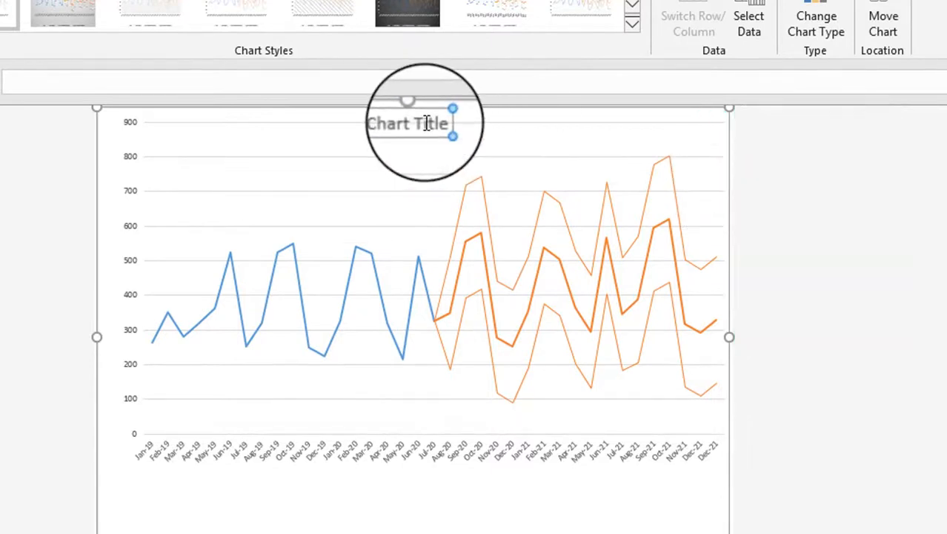
pyautogui.moveTo(441, 124); pyautogui.dragTo(390, 124)
pyautogui.write('S')
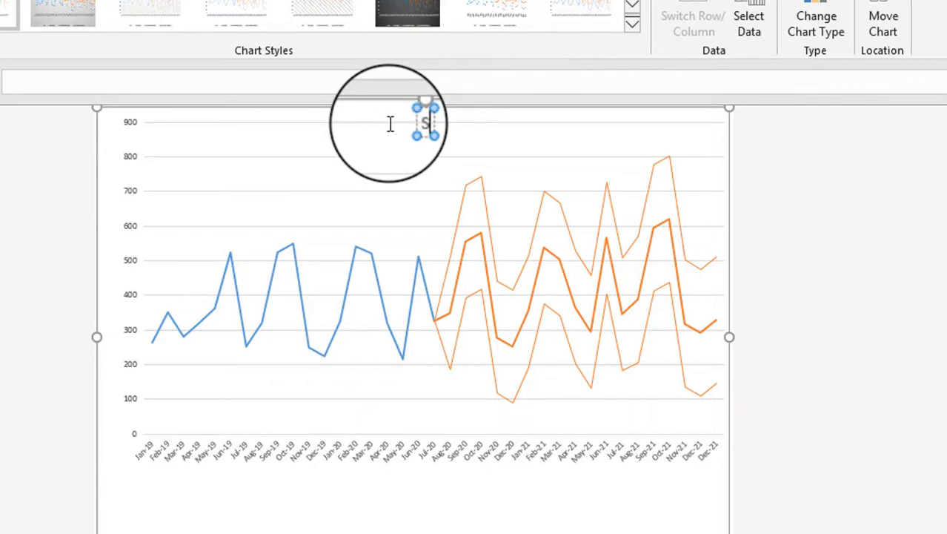
pyautogui.write('ales For')
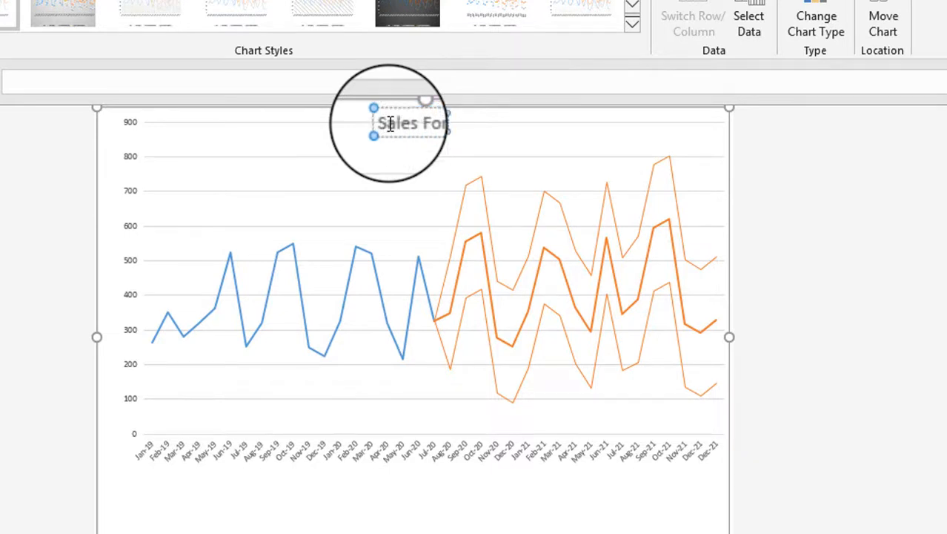
pyautogui.write('ecast')
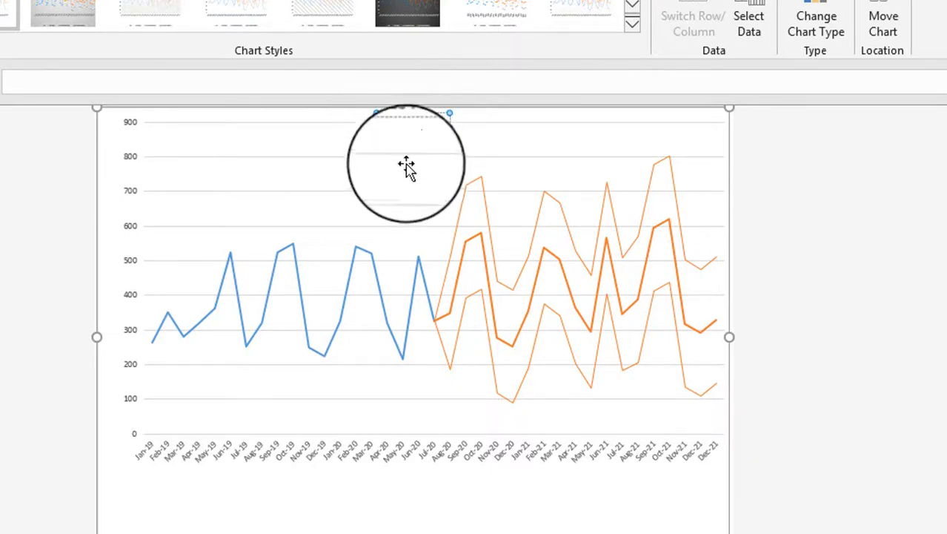
pyautogui.click(409, 165)
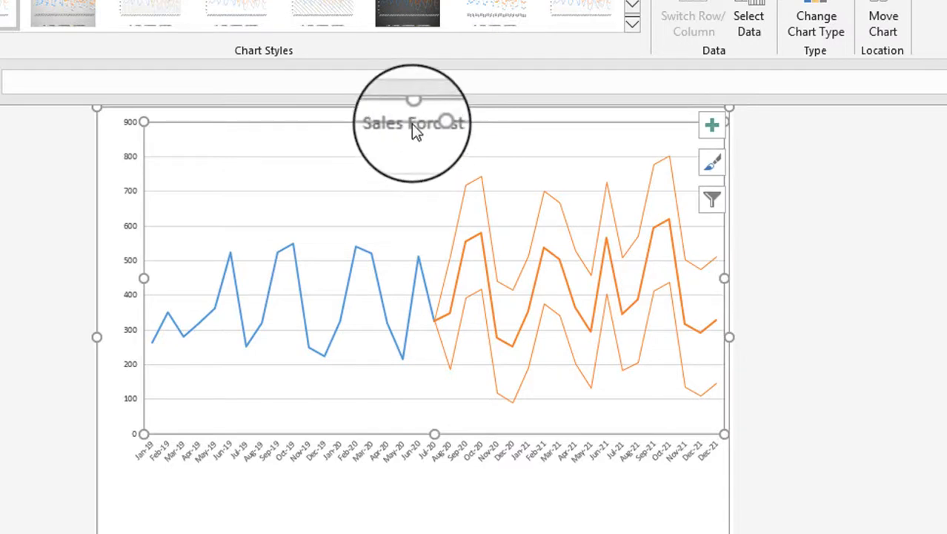
# Try out data labels and error bars on the forecast chart.
pyautogui.doubleClick(655, 243)
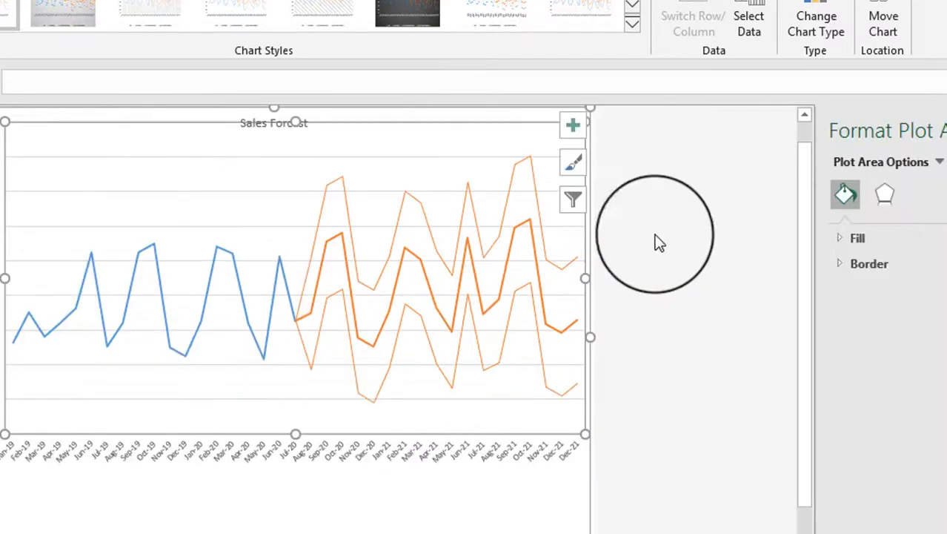
pyautogui.click(573, 125)
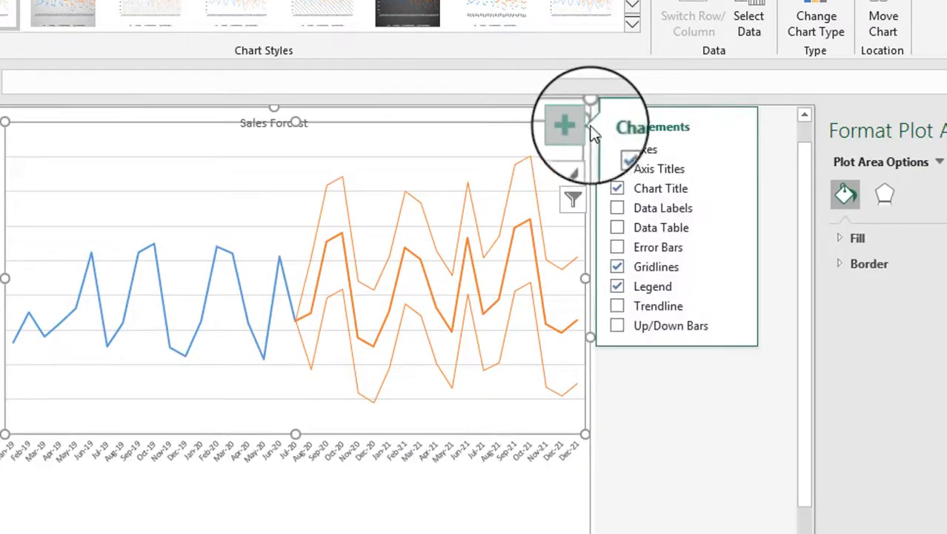
pyautogui.click(619, 210)
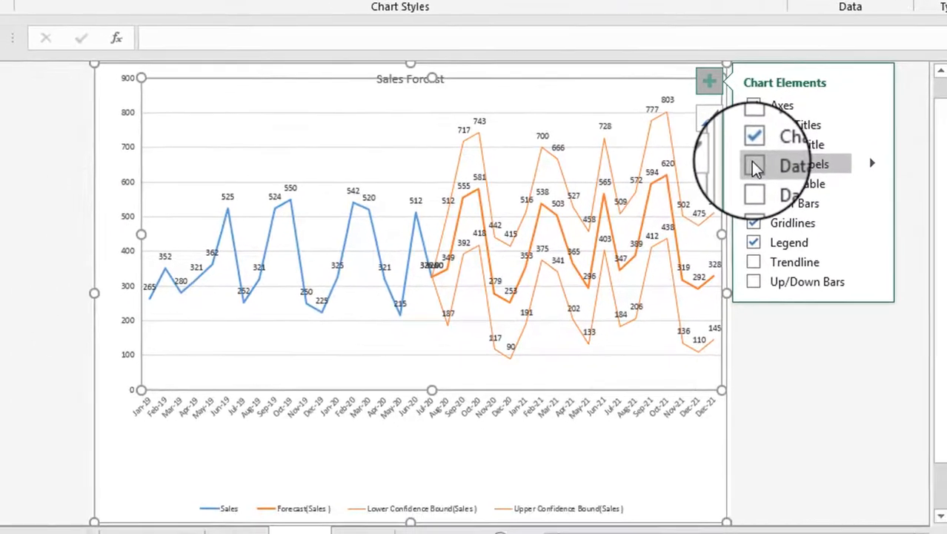
pyautogui.click(768, 182)
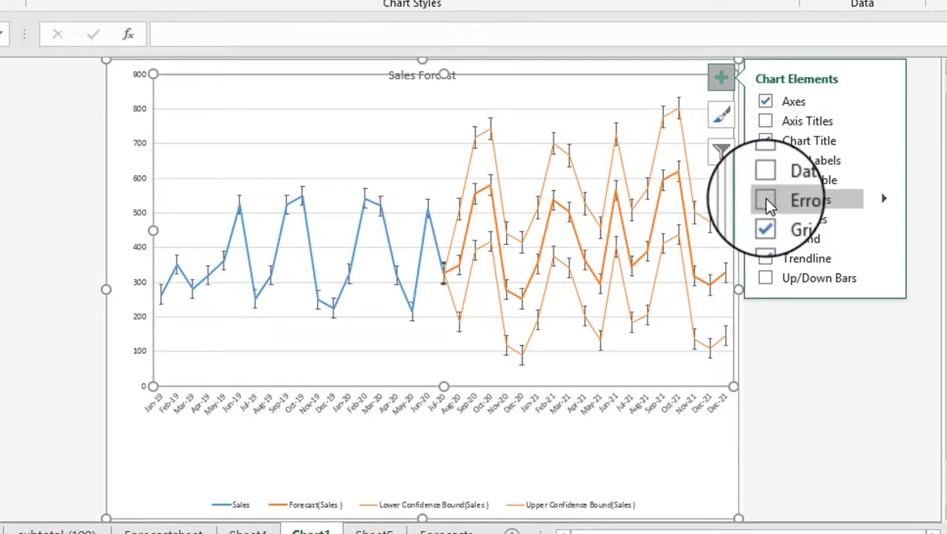
pyautogui.click(768, 203)
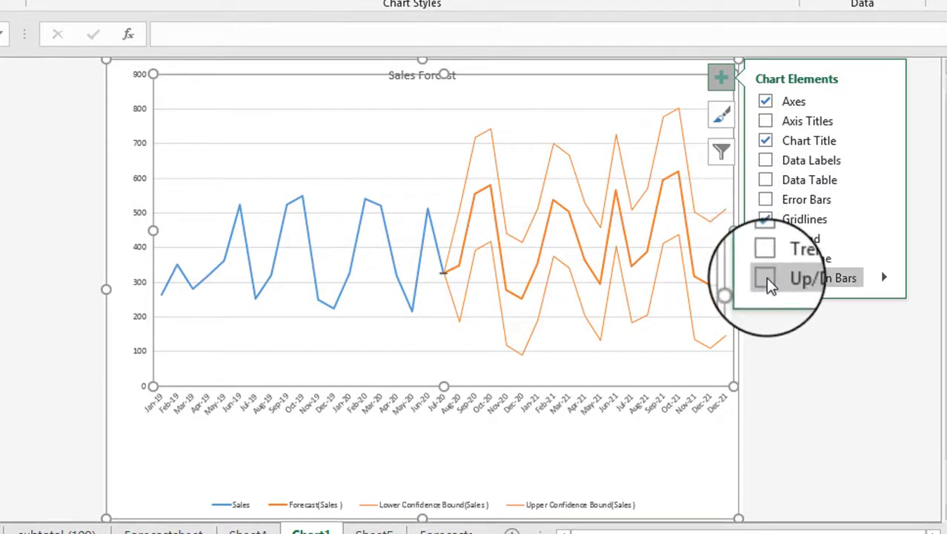
# Apply chart Style 2 to the forecast chart.
pyautogui.click(725, 117)
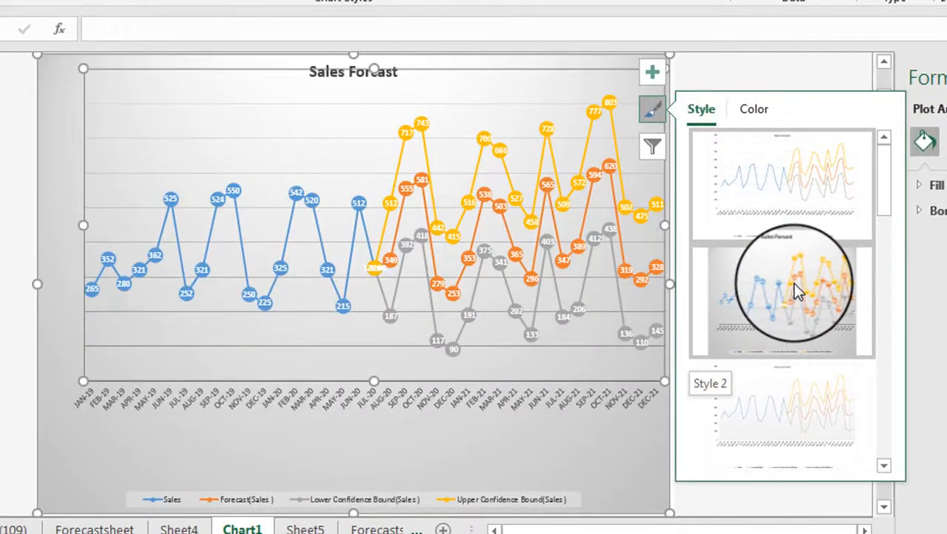
pyautogui.click(796, 289)
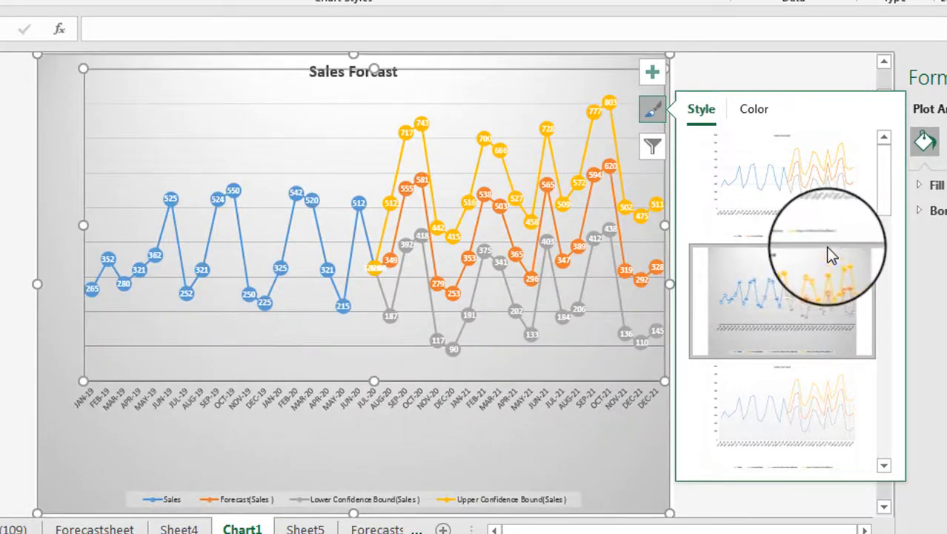
pyautogui.click(779, 85)
pyautogui.click(780, 85)
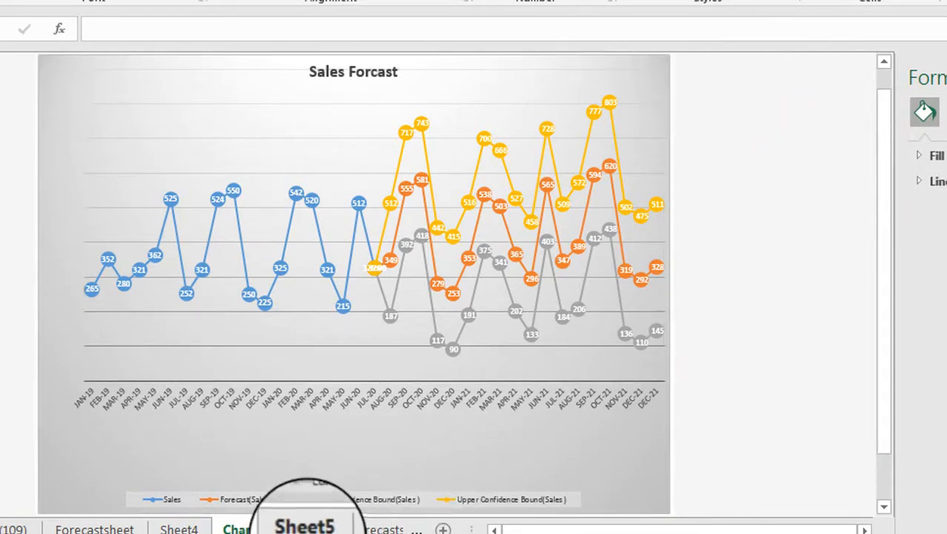
# Return to Sheet5 and review the forecast statistics and the forecast rows down to Dec-21.
pyautogui.click(315, 528)
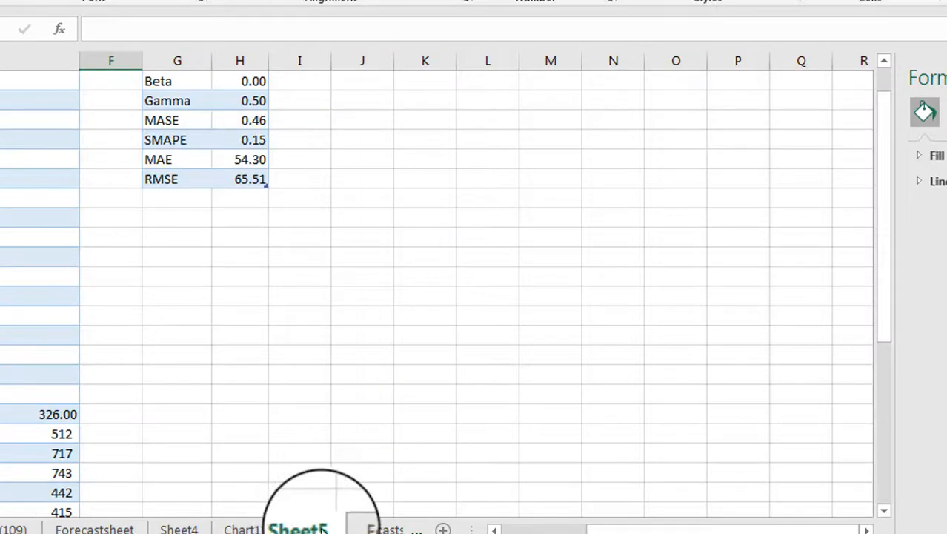
pyautogui.moveTo(620, 528); pyautogui.dragTo(508, 528)
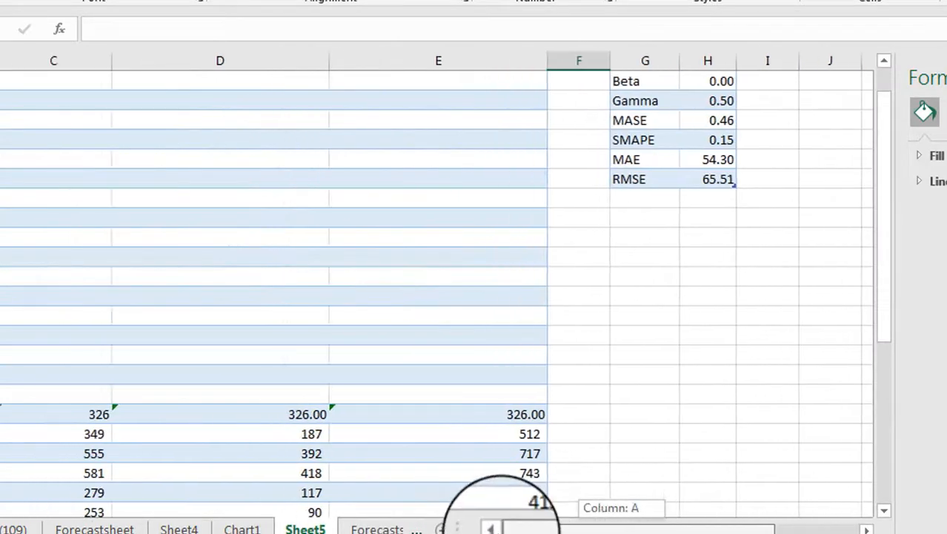
pyautogui.moveTo(892, 288); pyautogui.dragTo(888, 181)
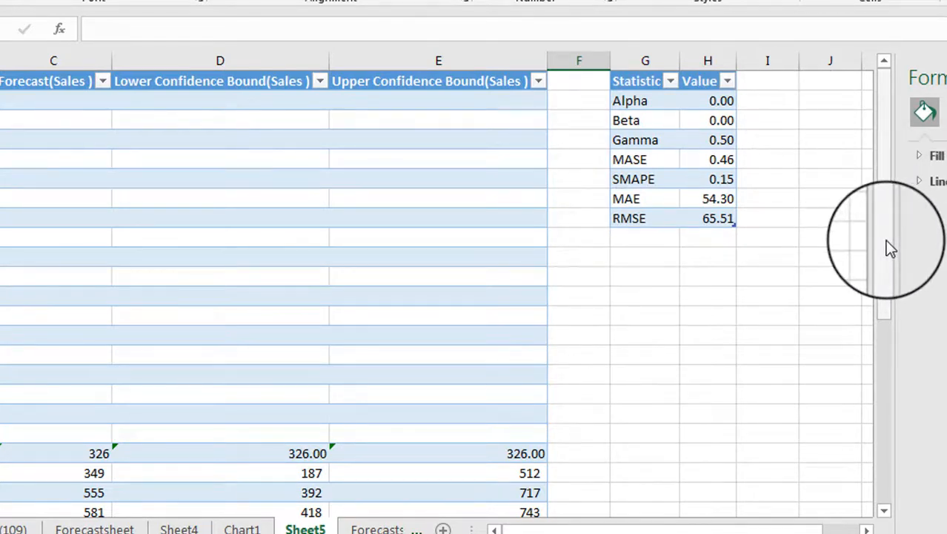
pyautogui.moveTo(888, 242); pyautogui.dragTo(881, 427)
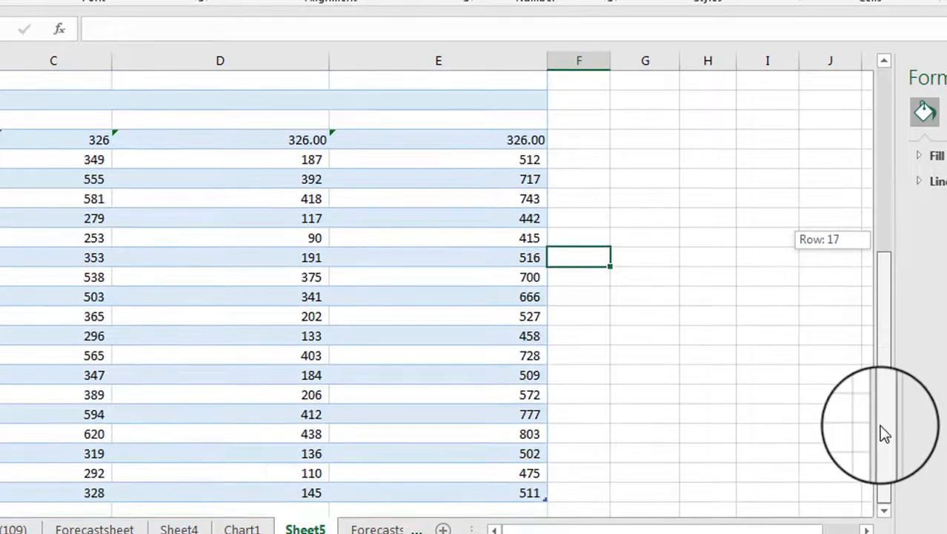